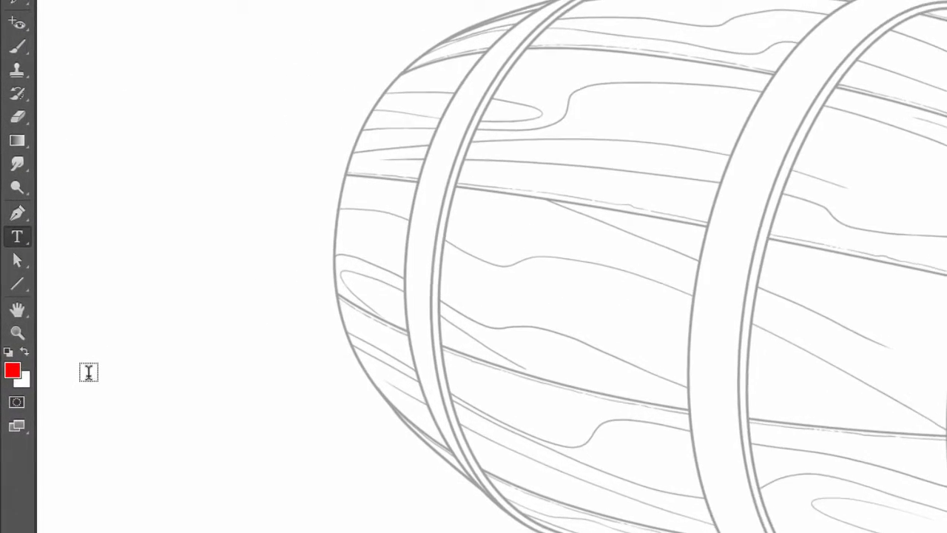
Enter Quick Mask mode and paint straight 98 px brush strokes under the plank's upper seam from the barrel's back edge past the narrow hoop.
key("q")
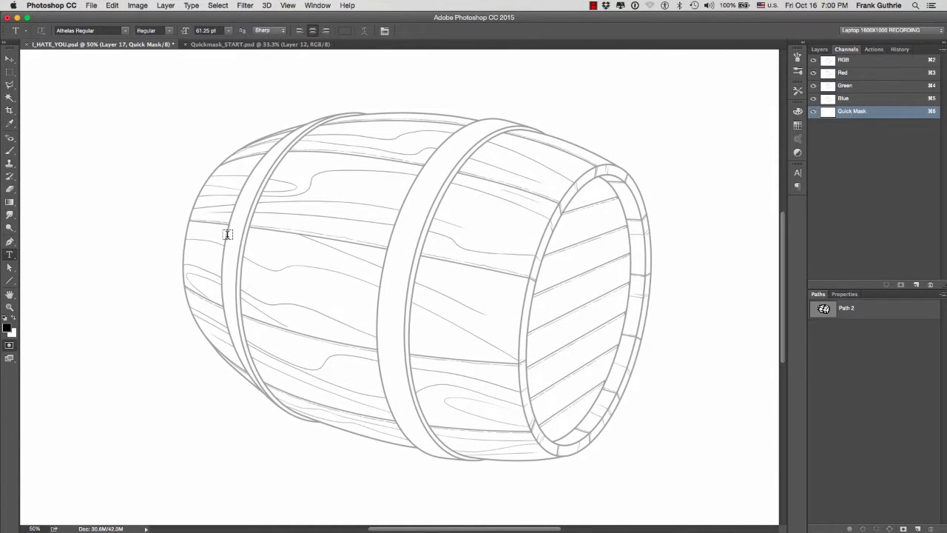
key("b")
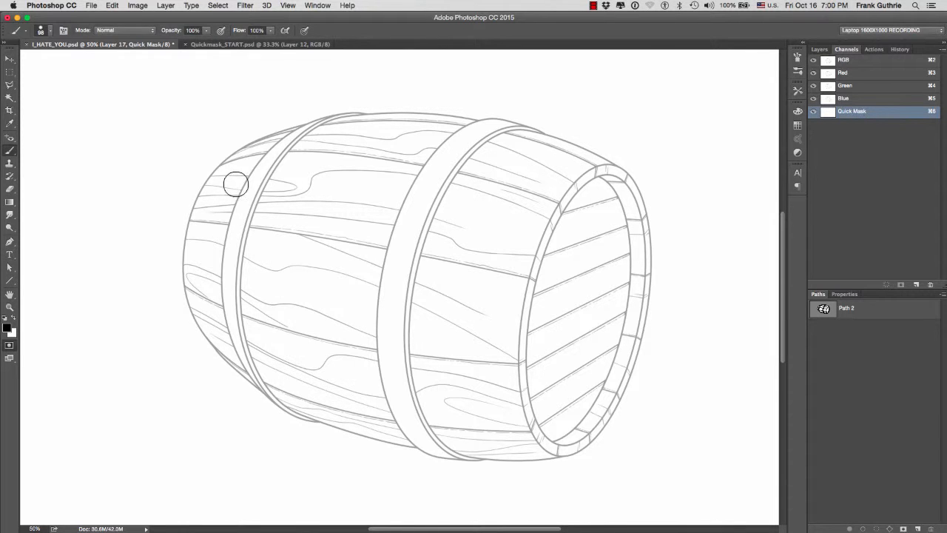
left_click(219, 202)
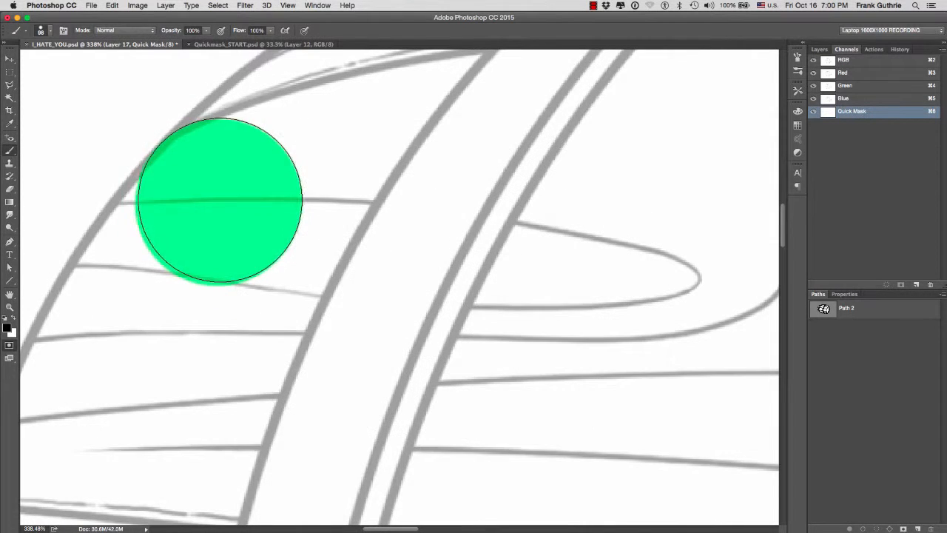
left_click(328, 169, "shift")
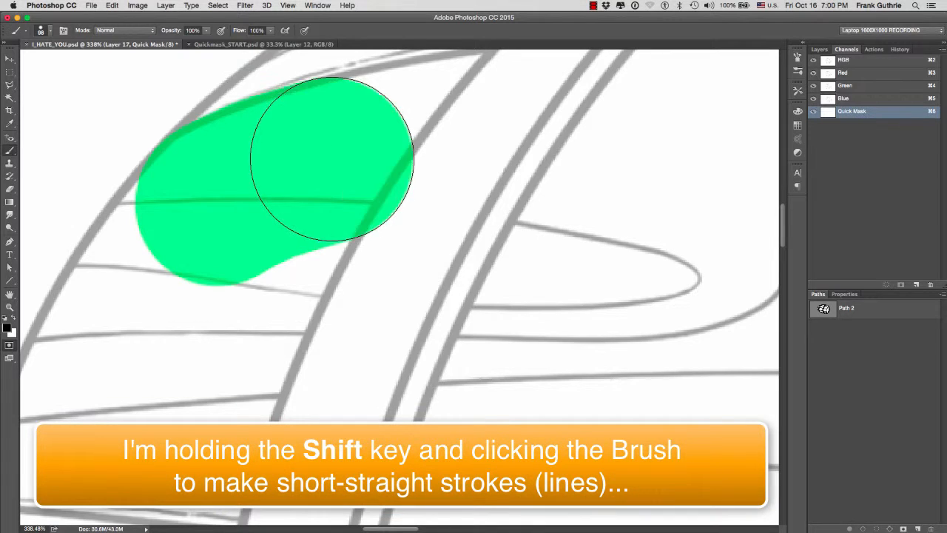
left_click(389, 147, "shift")
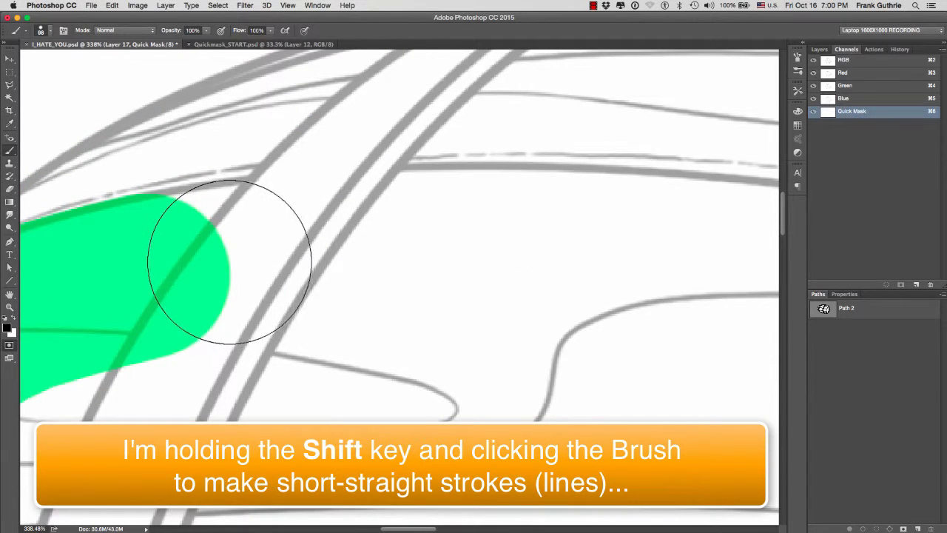
left_click(229, 265, "shift")
left_click(420, 247, "shift")
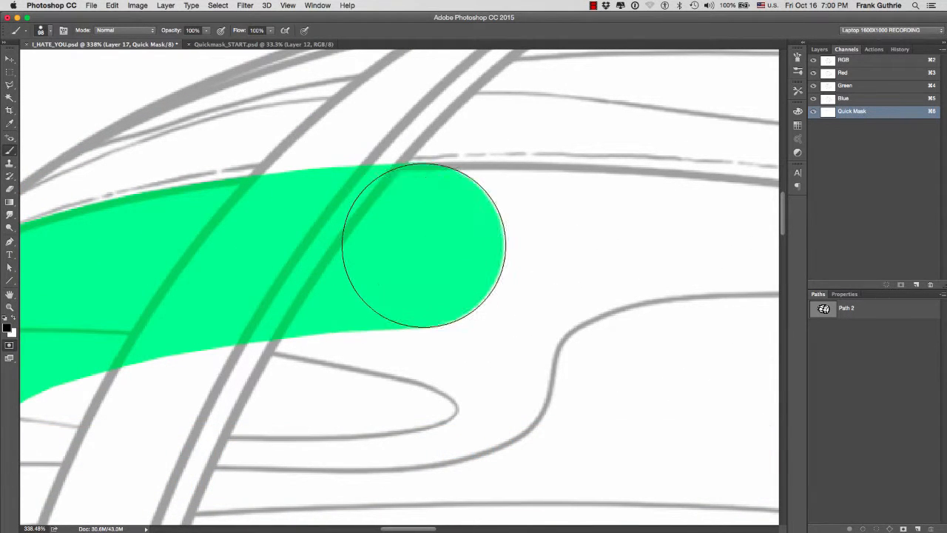
left_click(531, 245, "shift")
left_click(626, 246, "shift")
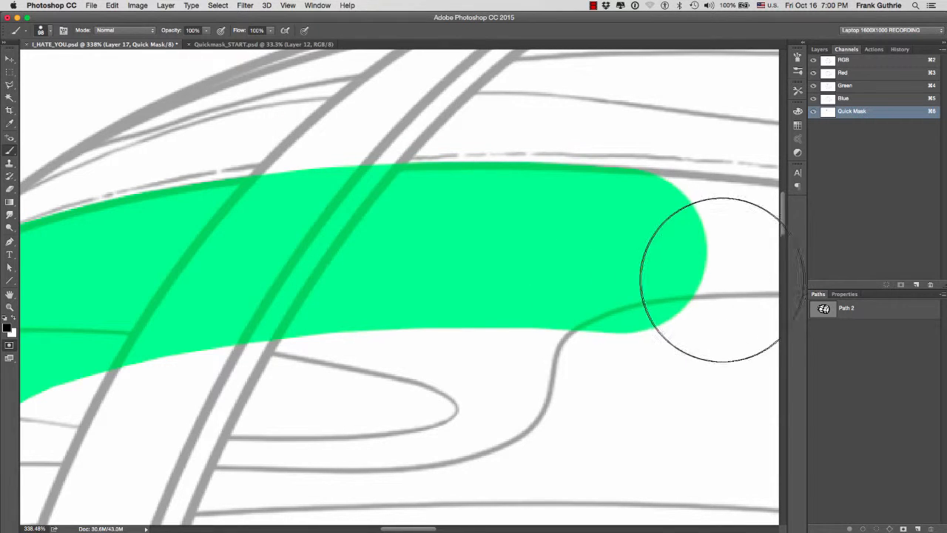
Extend the 98 px mask strokes along the plank's upper seam from mid-plank onto the wide hoop.
left_click_drag(678, 269, 220, 257)
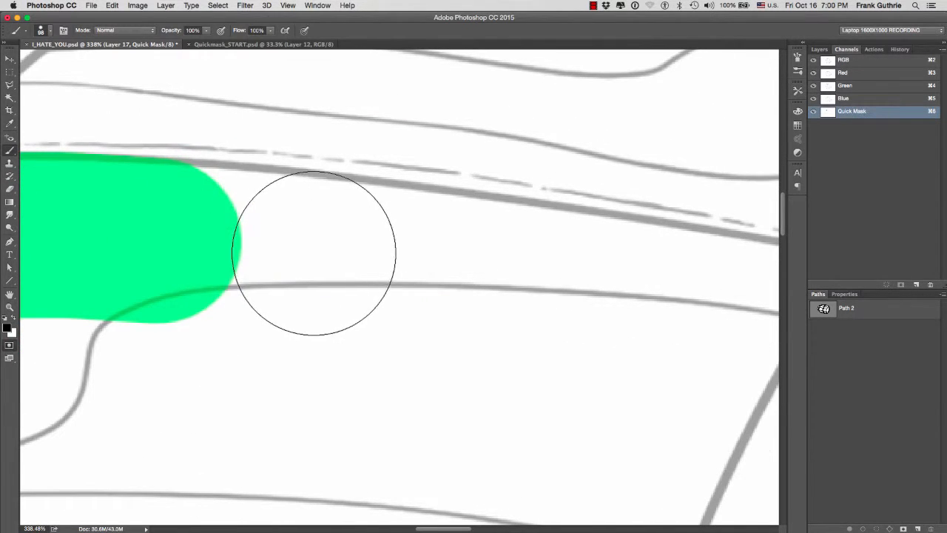
left_click(313, 249, "shift")
left_click(577, 286, "shift")
left_click_drag(627, 271, 233, 234)
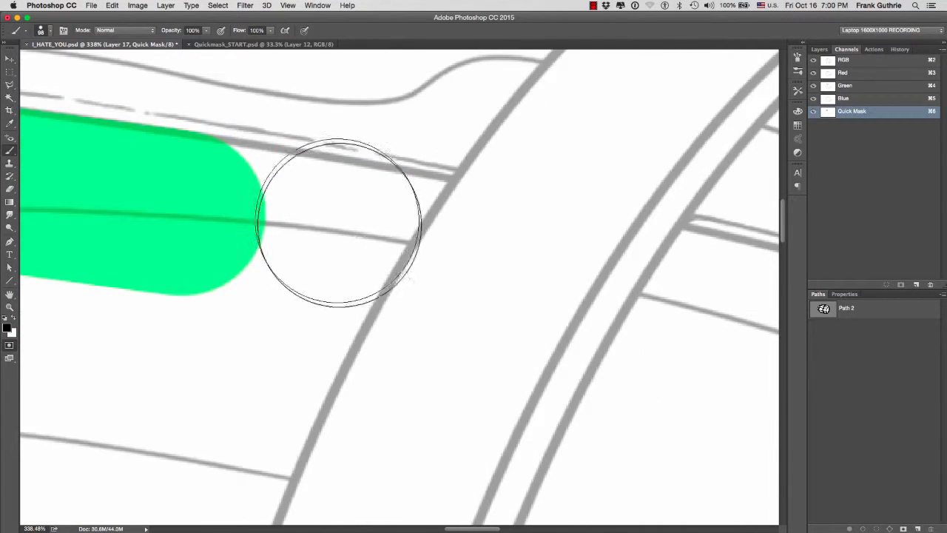
left_click(345, 240, "shift")
left_click(537, 278, "shift")
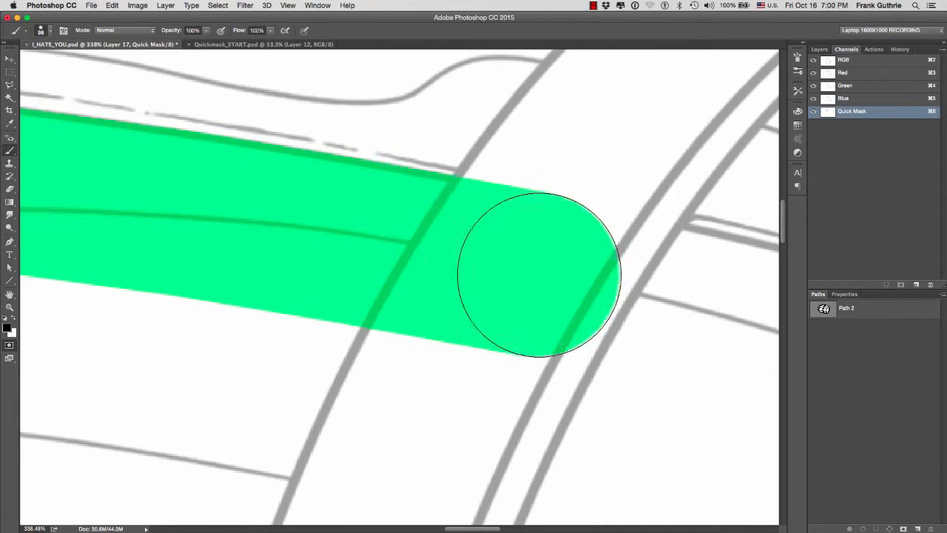
Continue the mask in straight strokes along the upper seam from the wide hoop to just short of the front rim.
left_click_drag(657, 307, 303, 212)
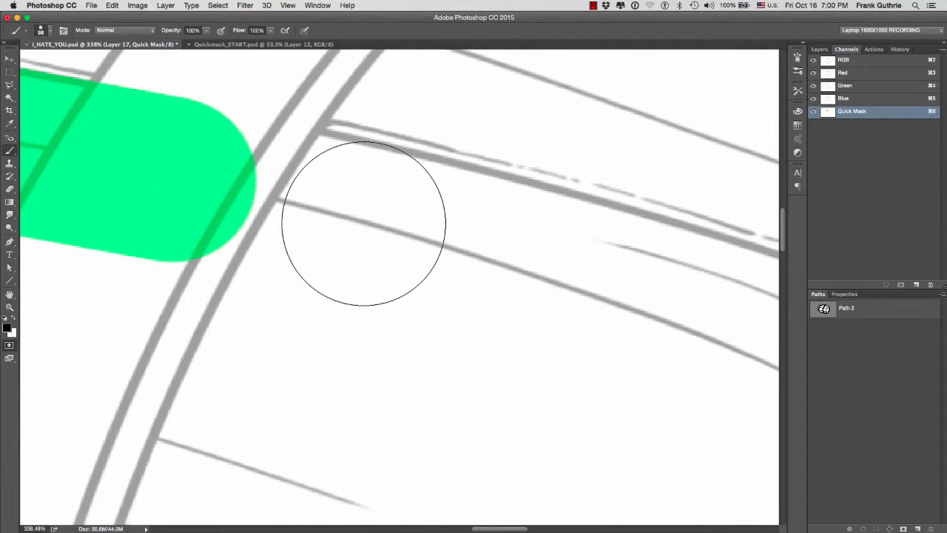
left_click(361, 221, "shift")
left_click(539, 272, "shift")
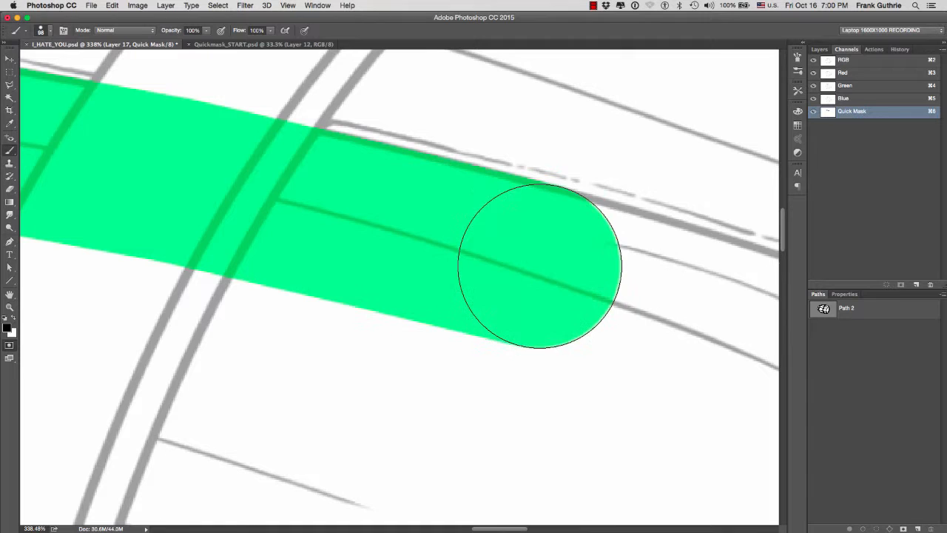
left_click(688, 310, "shift")
left_click_drag(671, 318, 344, 205)
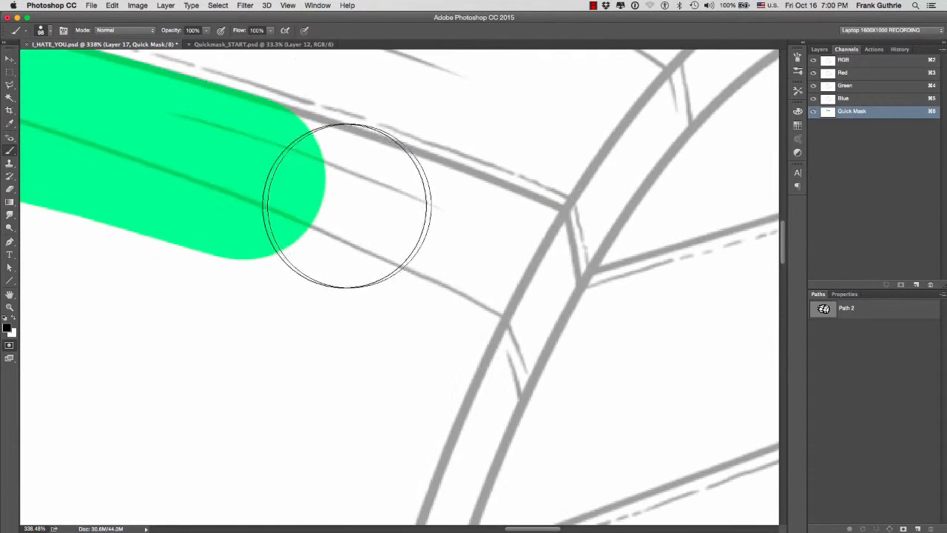
left_click(346, 209, "shift")
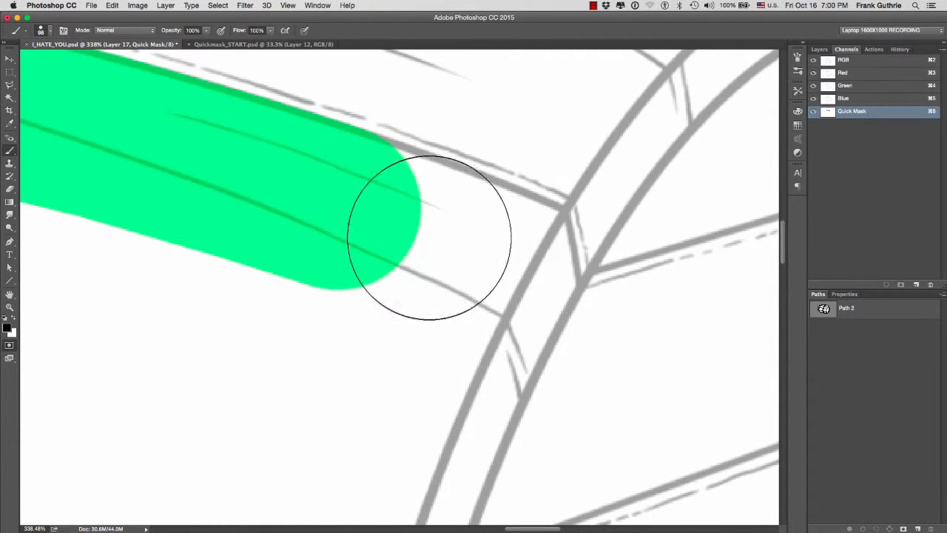
left_click(473, 253, "shift")
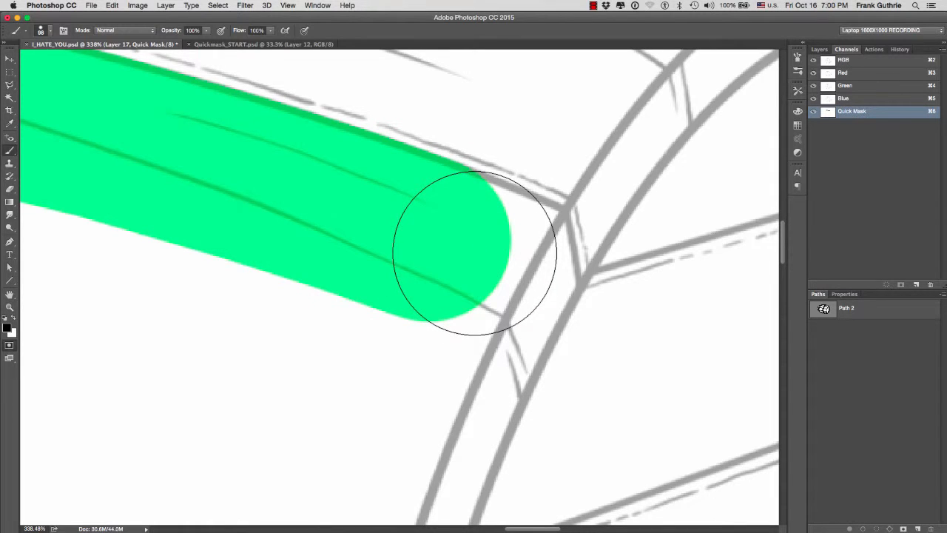
Reduce the brush to 14 px and mask the rest of the upper seam to the front rim and along the rim's joint line.
left_click_drag(472, 253, 396, 244)
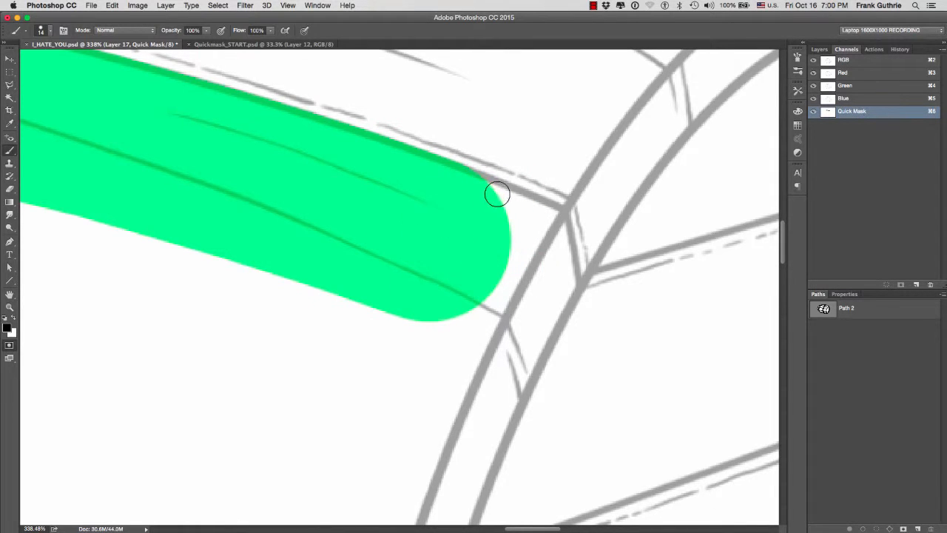
mouse_move(502, 193)
left_mouse_down()
mouse_move(531, 205)
mouse_move(470, 181)
left_mouse_up()
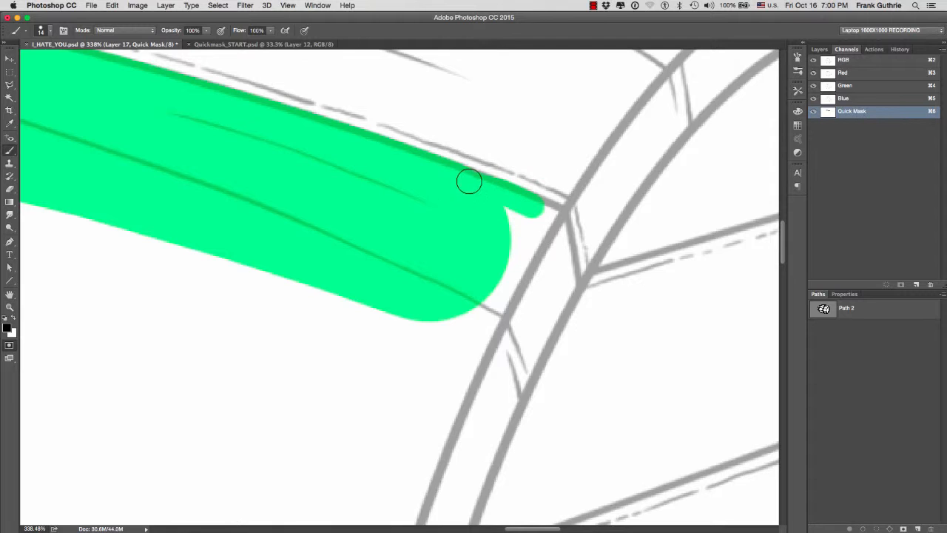
left_click_drag(528, 203, 558, 214)
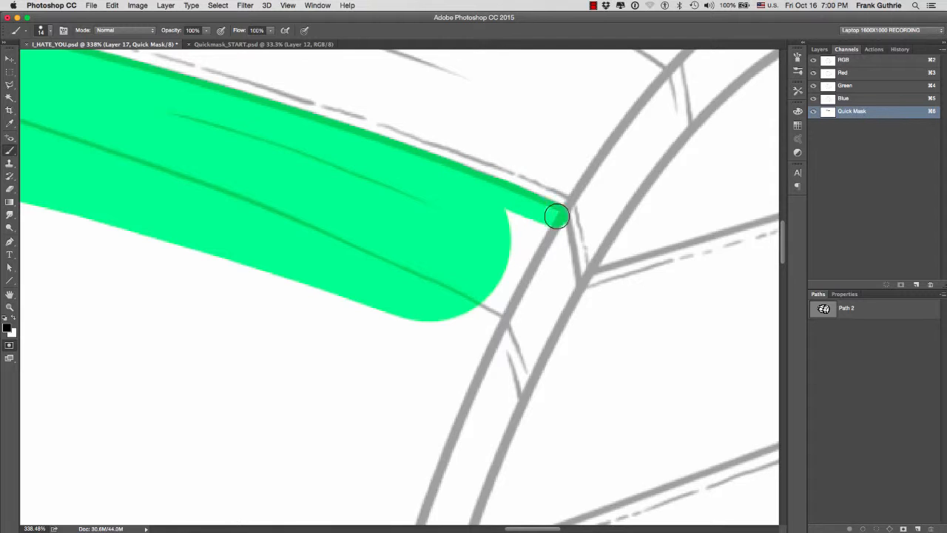
left_click(569, 292, "shift")
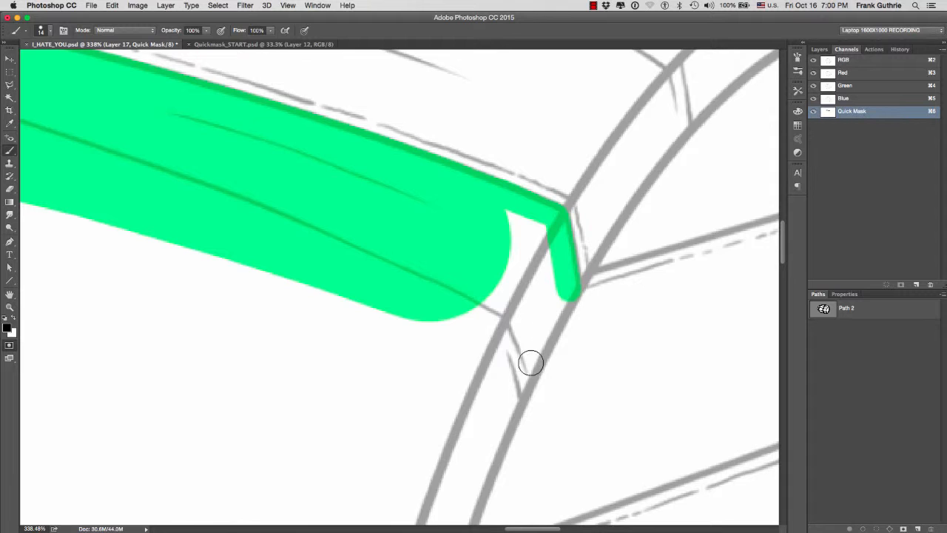
Mask the inner edge of the front rim with short straight strokes down to the joint at the plank's lower seam.
left_click(545, 332, "shift")
left_click_drag(496, 422, 540, 190)
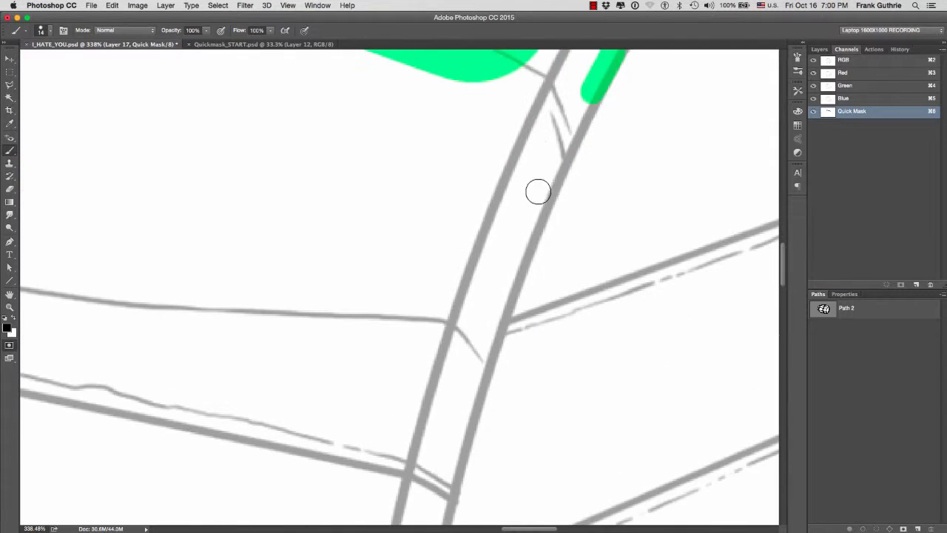
left_click(564, 147, "shift")
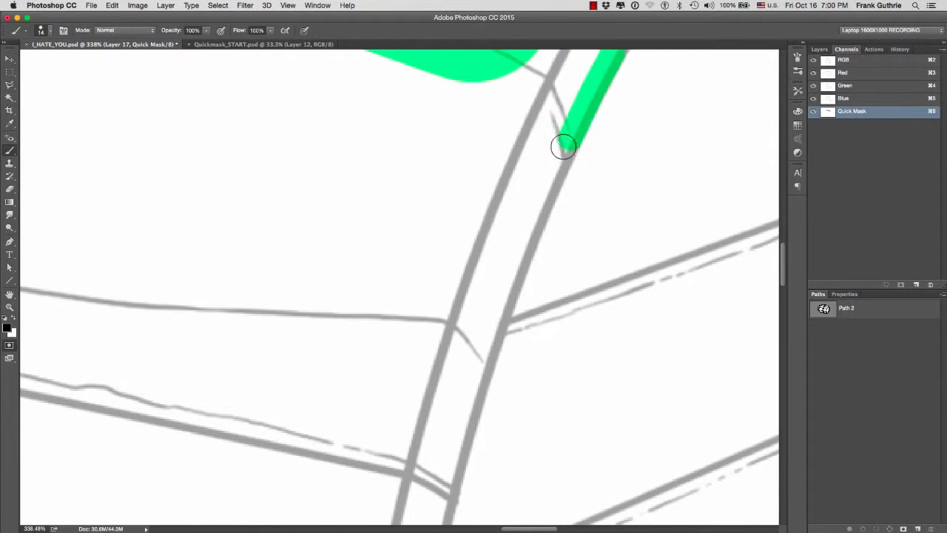
left_click(542, 199, "shift")
left_click(514, 268, "shift")
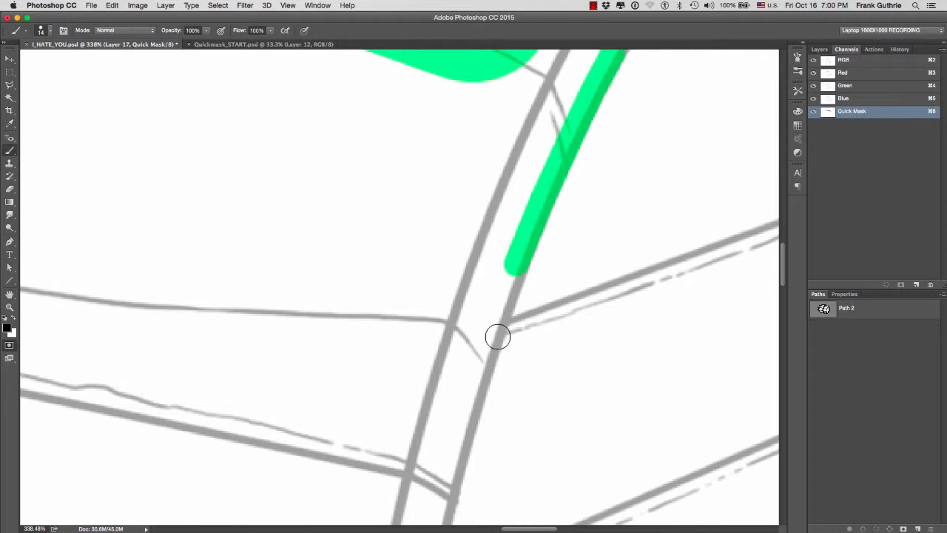
left_click(488, 344, "shift")
left_click(466, 417, "shift")
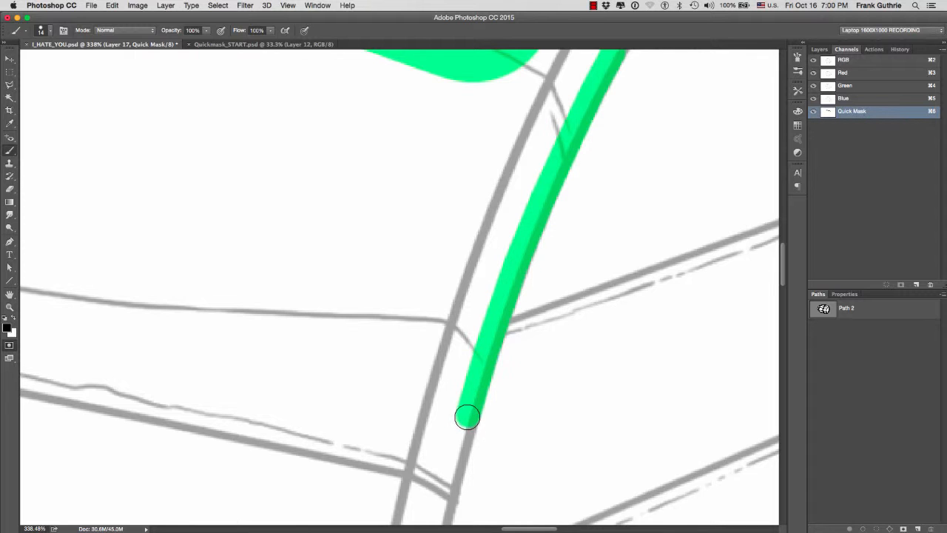
left_click_drag(450, 437, 489, 251)
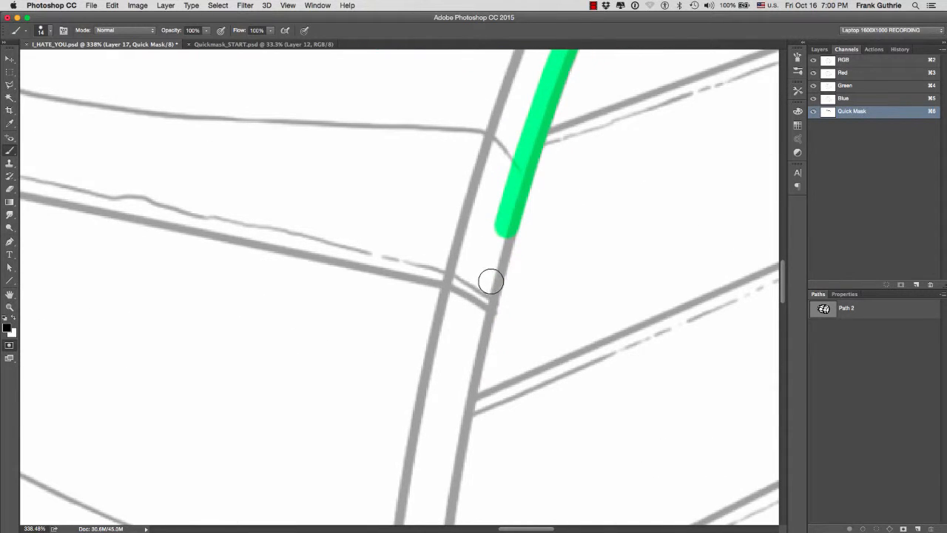
left_click(490, 281, "shift")
left_click(483, 310, "shift")
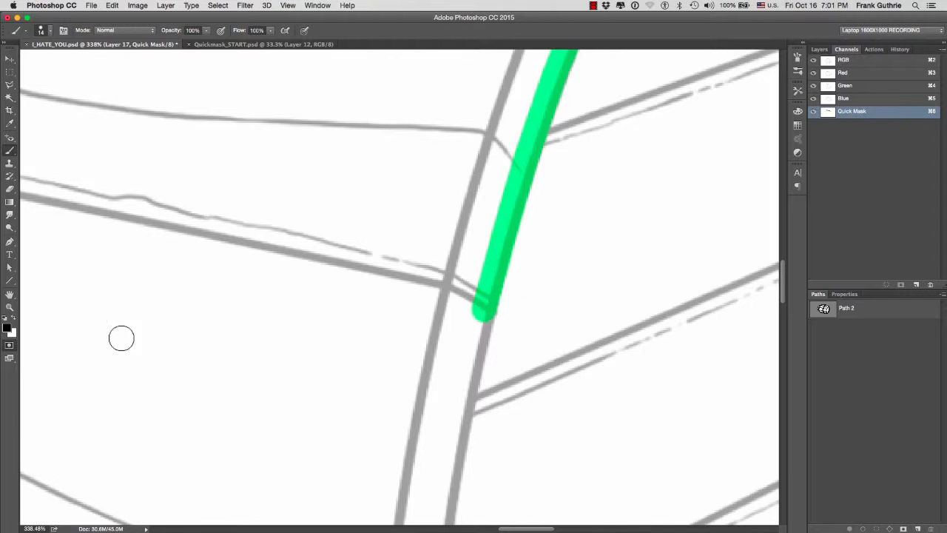
Review the Quick Mask color and opacity options, accept them unchanged, and return to Quick Mask mode.
double_click(9, 344)
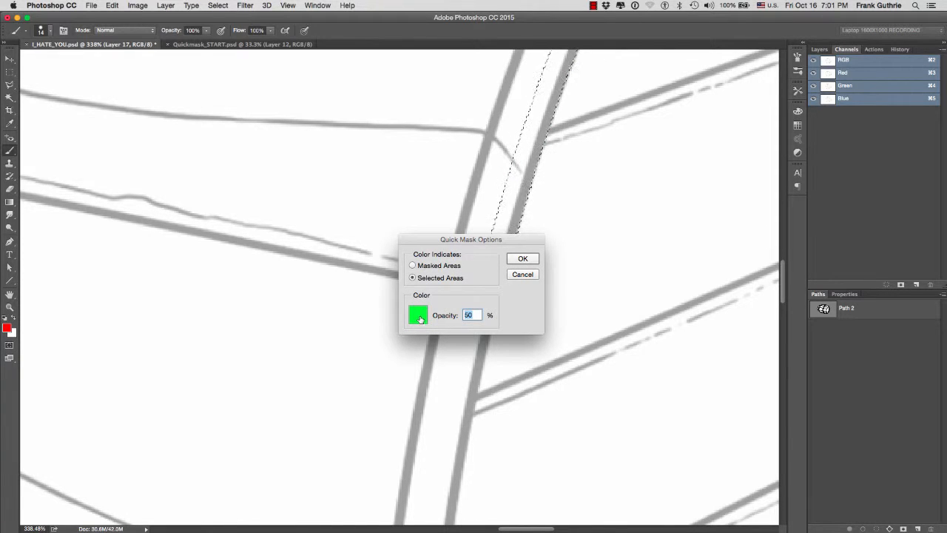
left_click(518, 262)
key("q")
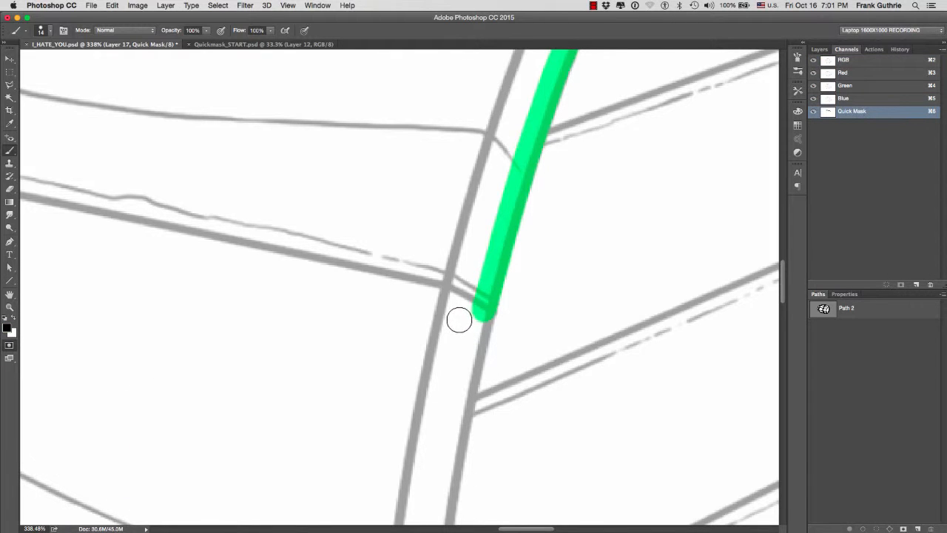
Mask across the rim along the lower joint line, painting with white to trim the overshoot below it.
key("x")
left_click_drag(464, 314, 490, 327)
key("x")
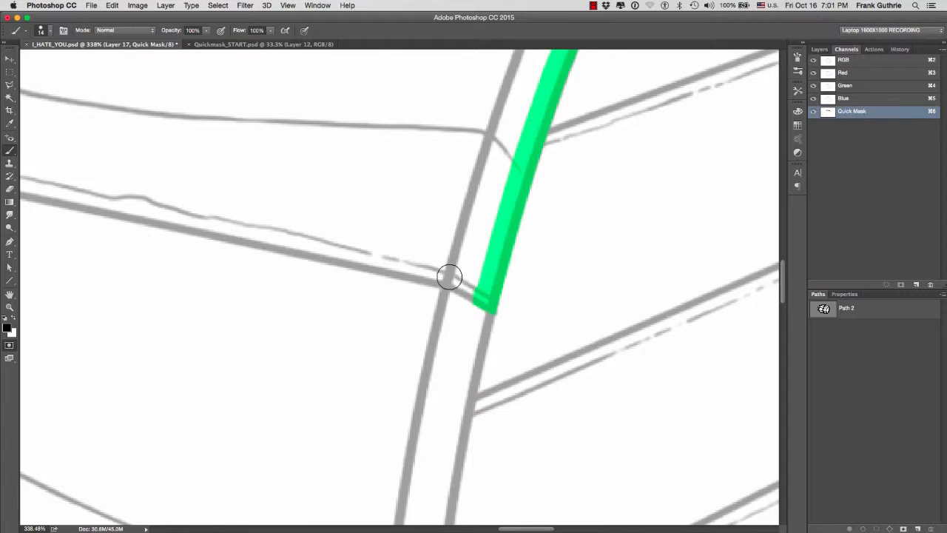
left_click(449, 275, "shift")
key("x")
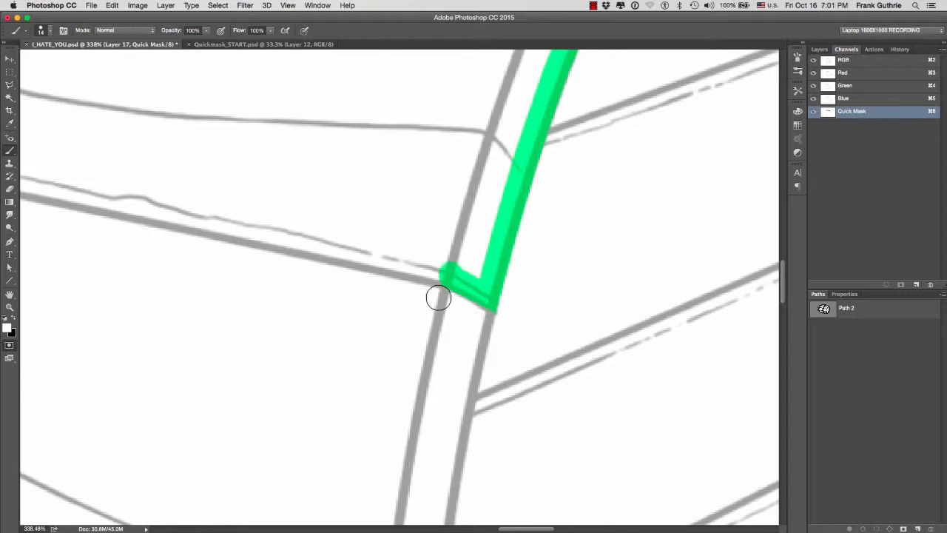
left_click(493, 330, "shift")
key("x")
left_click(448, 272)
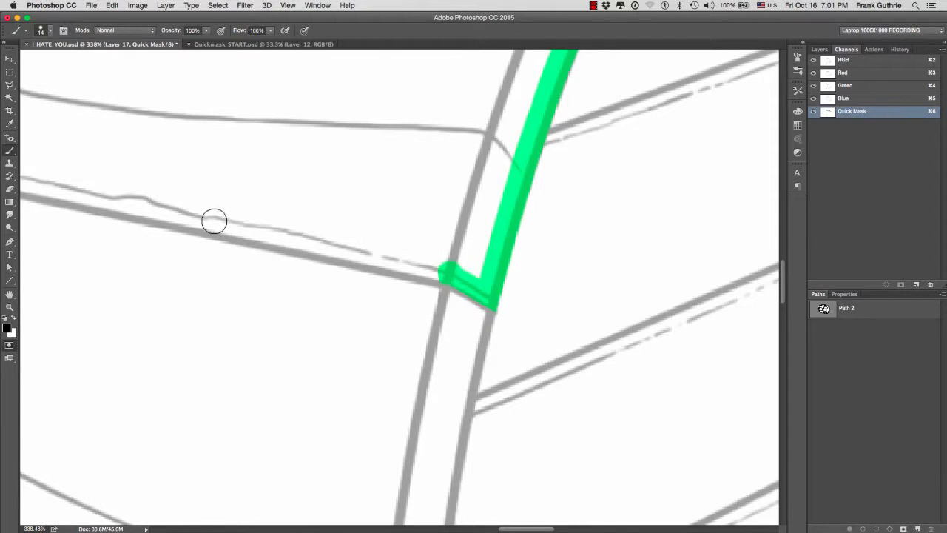
Paint straight mask strokes just above the plank's lower seam from the front rim back to the wide hoop.
left_click(214, 221, "shift")
scroll(494, 235, "left", 10)
scroll(493, 235, "up", 2)
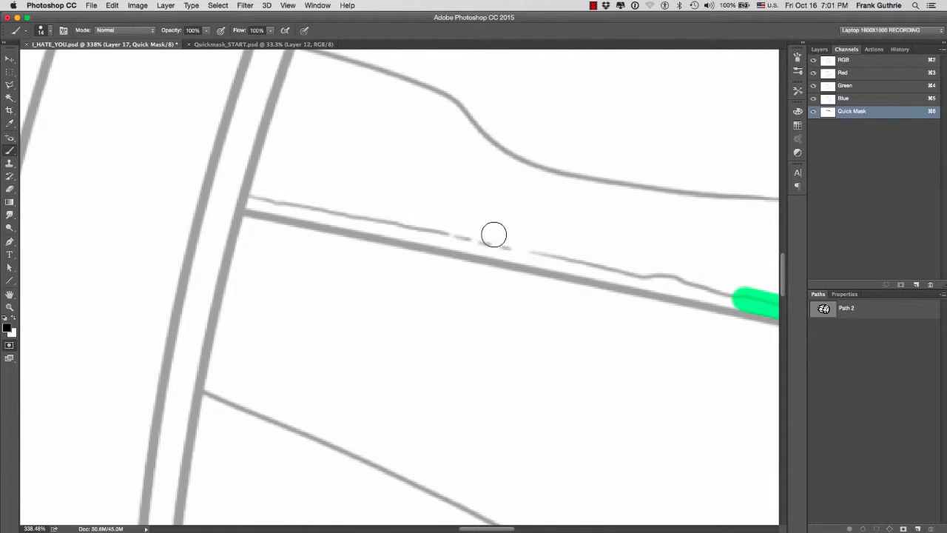
left_click(472, 240, "shift")
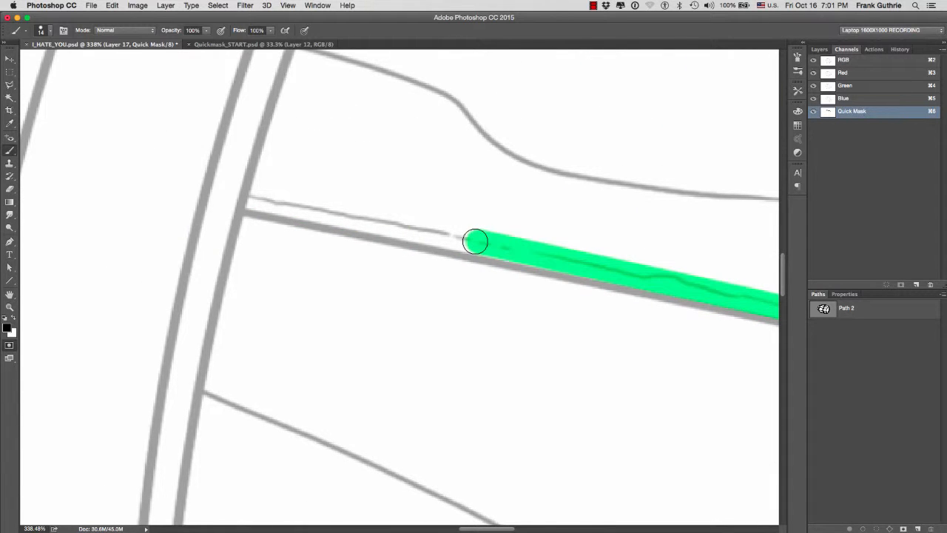
left_click(253, 198, "shift")
Continue the straight mask strokes along the plank's lower seam, across the wide hoop and back to the rear hoop.
left_click_drag(102, 190, 688, 274)
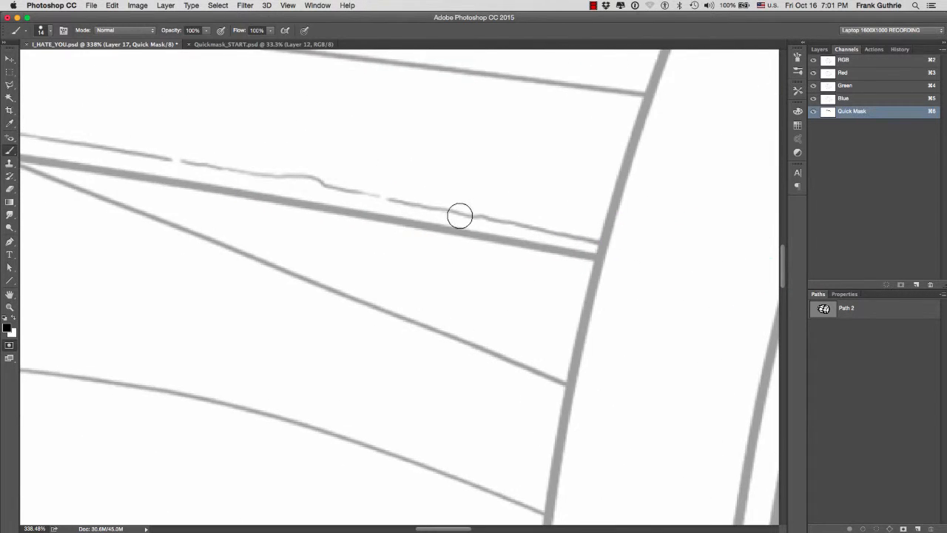
left_click(458, 215, "shift")
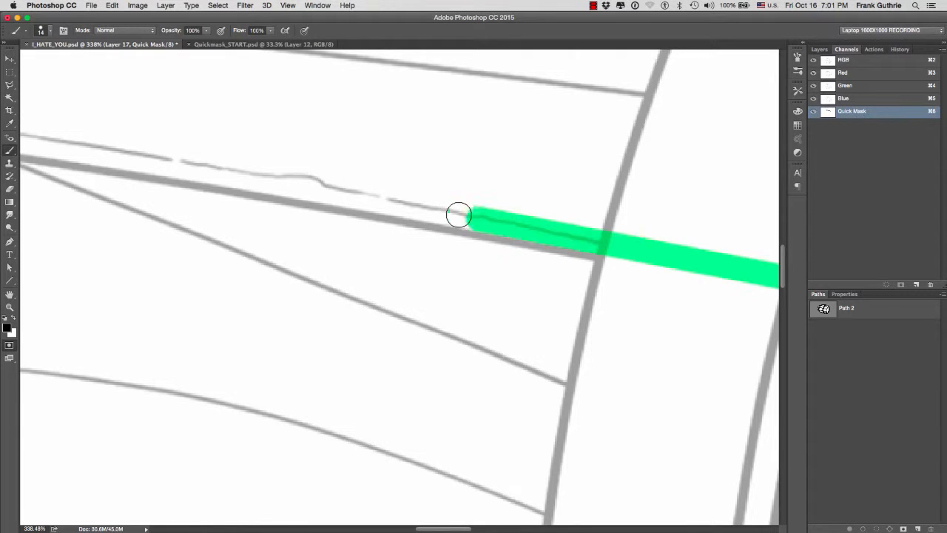
left_click(174, 166, "shift")
left_click_drag(64, 164, 696, 244)
left_click(494, 191, "shift")
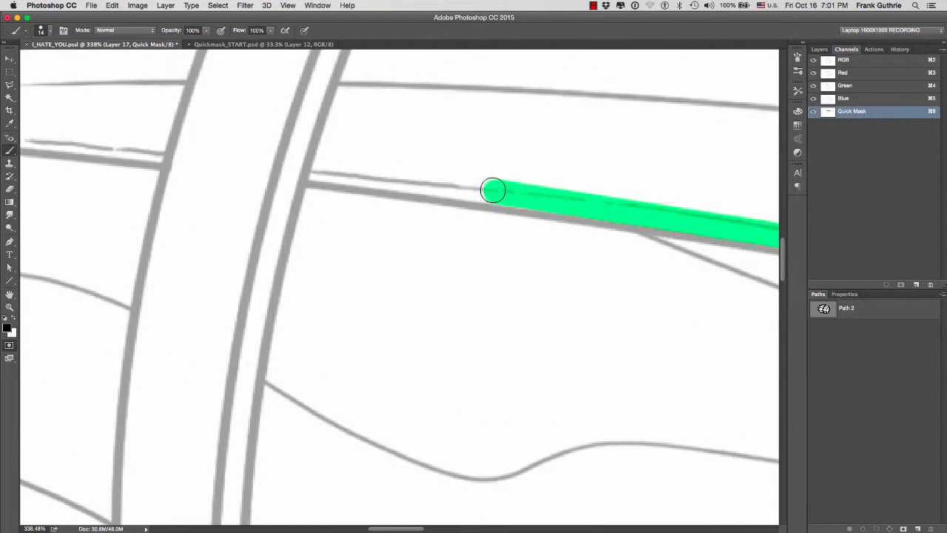
left_click(317, 174, "shift")
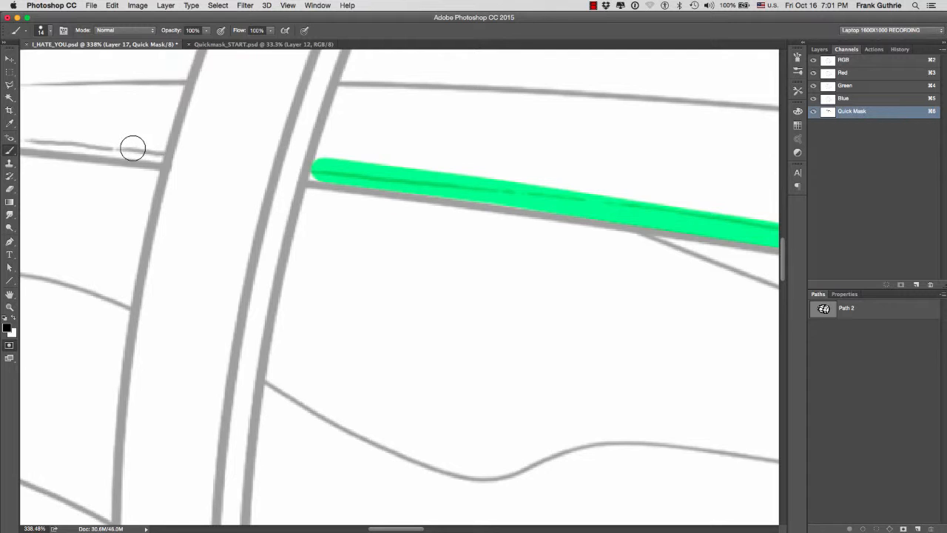
Extend the mask along the lower seam across the rear hoop to the barrel's back edge, trimming the overshoot with white.
left_click(137, 150, "shift")
left_click_drag(94, 161, 636, 243)
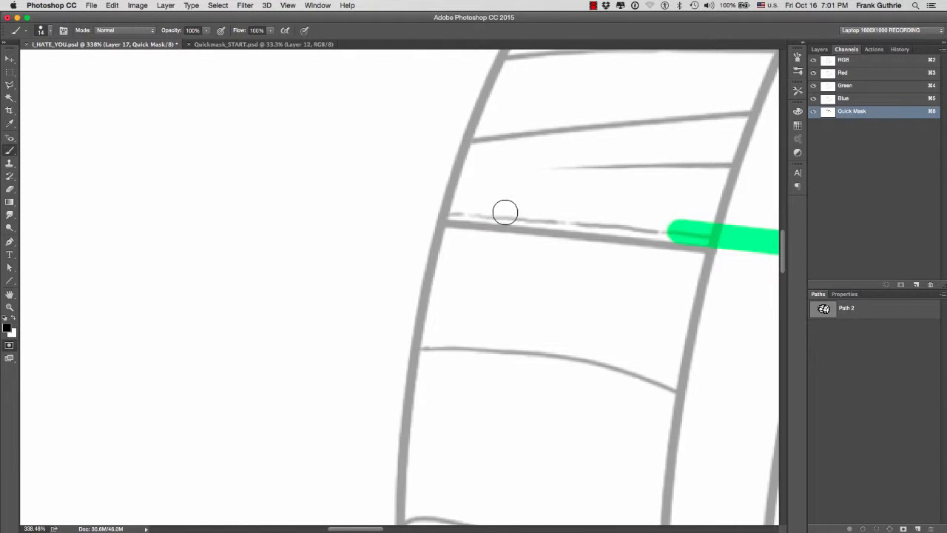
left_click(506, 213, "shift")
left_click(445, 209, "shift")
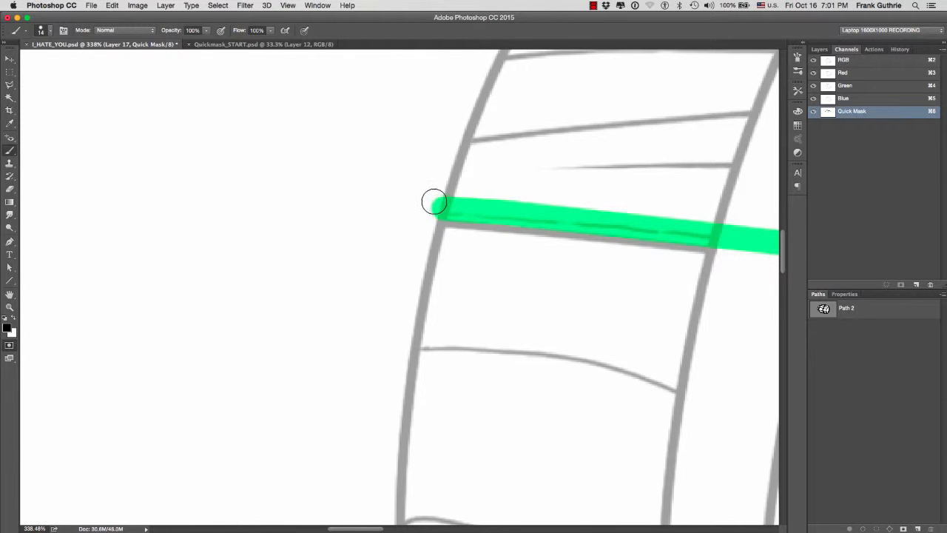
key("x")
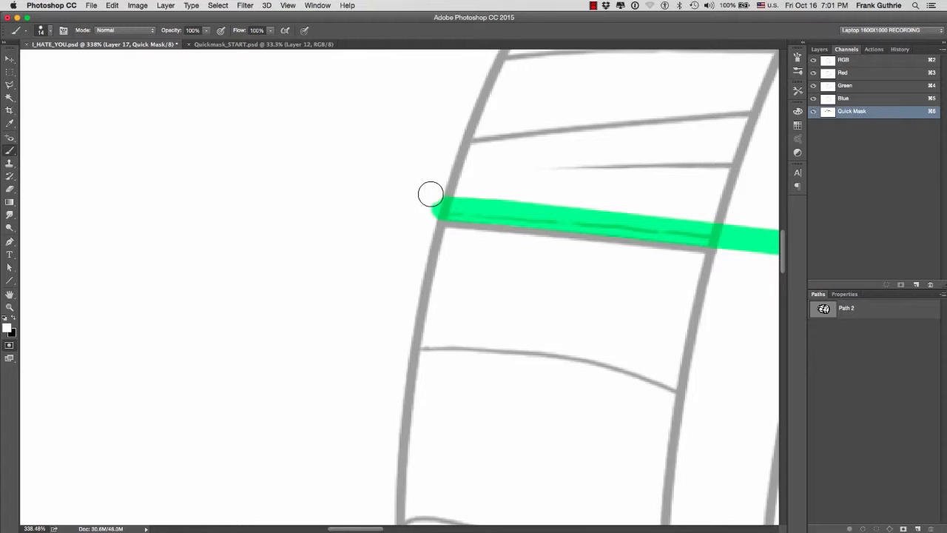
left_click_drag(423, 214, 436, 179)
key("x")
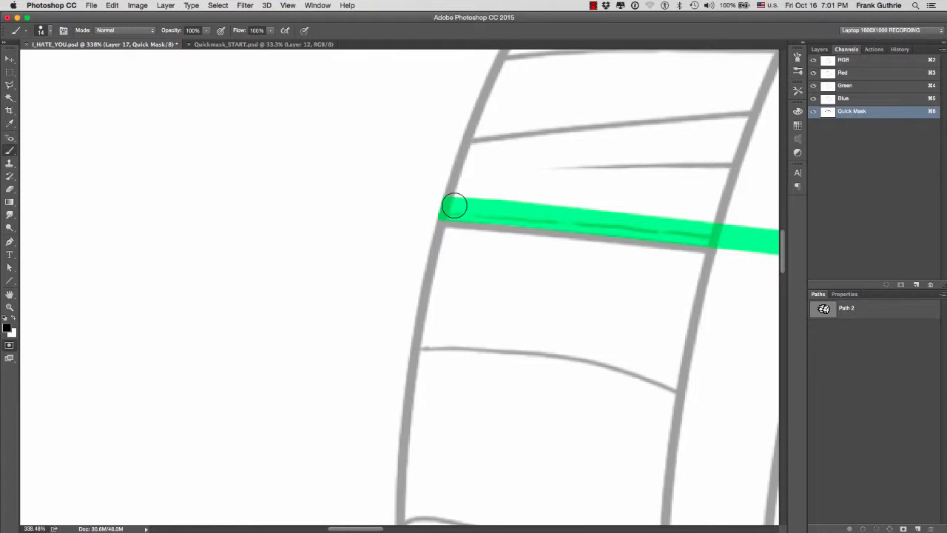
Mask the plank's curved back edge with short straight strokes from the lower seam up to the existing mask along the upper seam.
left_click(454, 205)
left_click(463, 176)
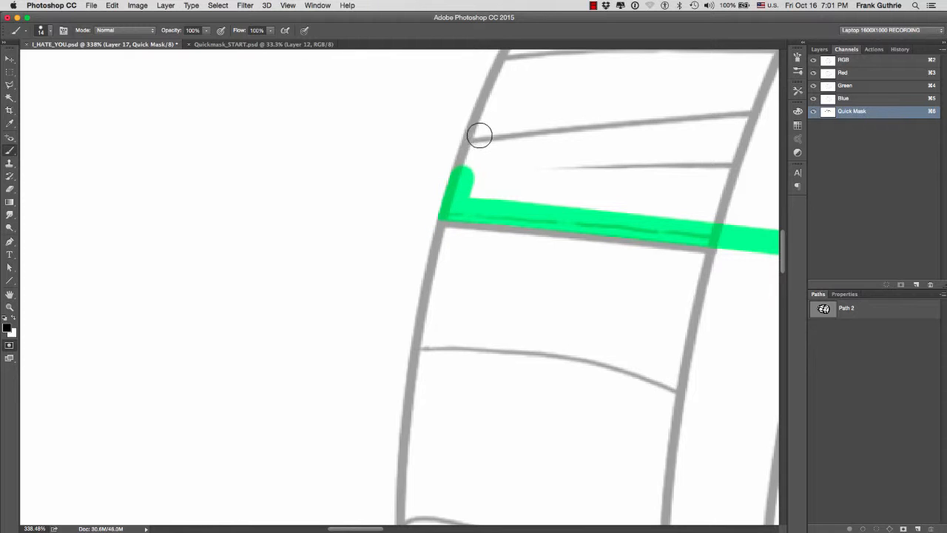
left_click(480, 129, "shift")
left_click_drag(485, 110, 378, 239)
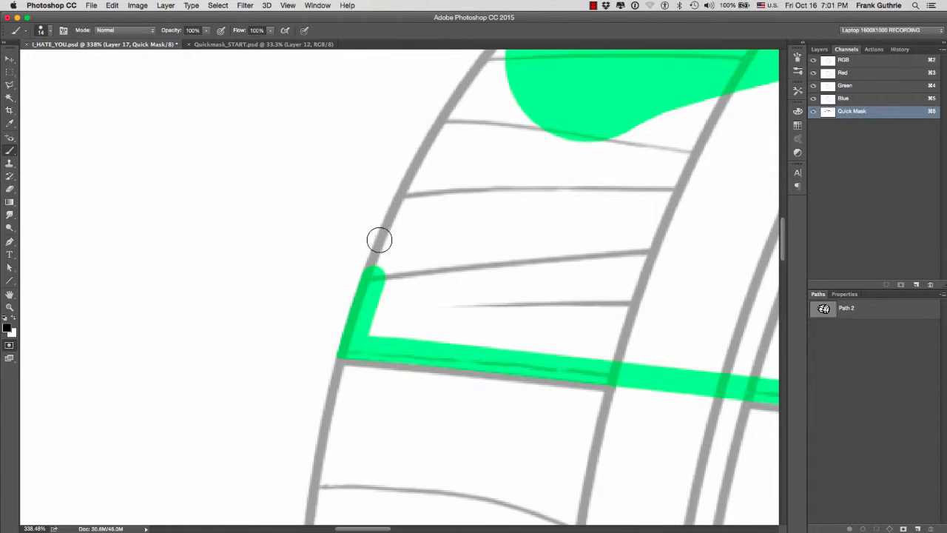
left_click(390, 238, "shift")
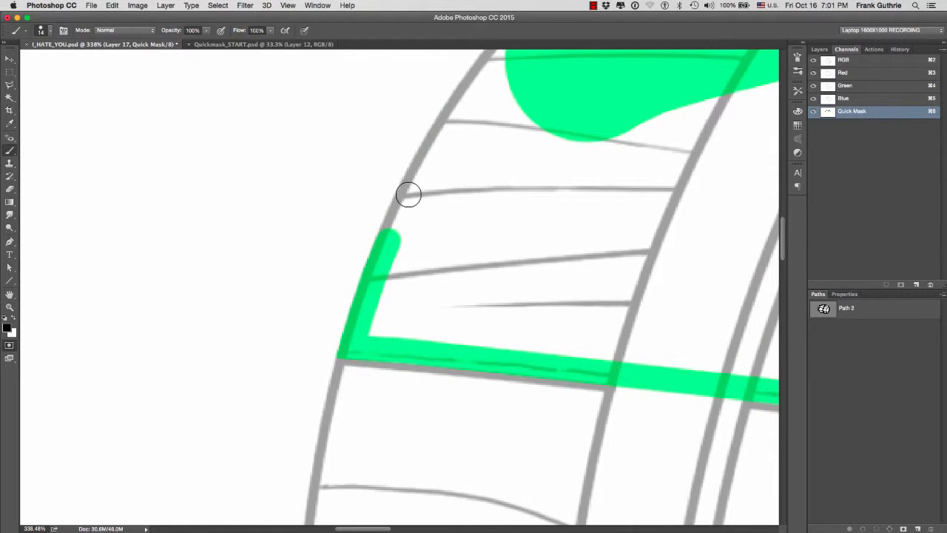
left_click(409, 193, "shift")
left_click(434, 148, "shift")
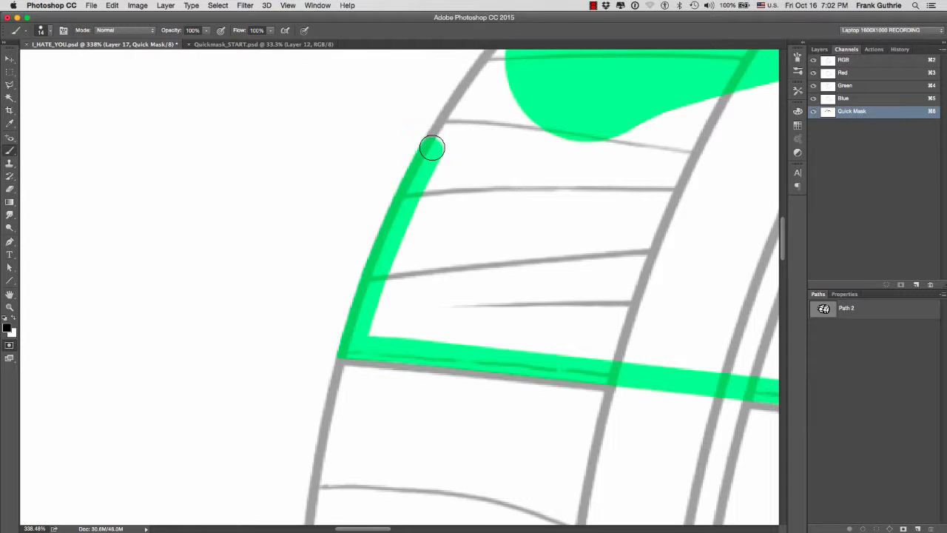
left_click(455, 105, "shift")
left_click_drag(478, 81, 385, 243)
left_click(389, 241, "shift")
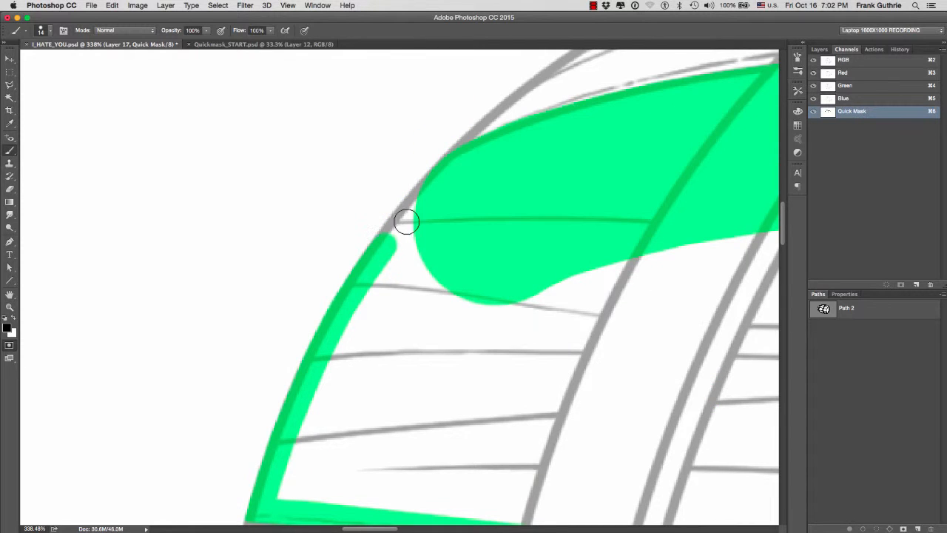
left_click(428, 190, "shift")
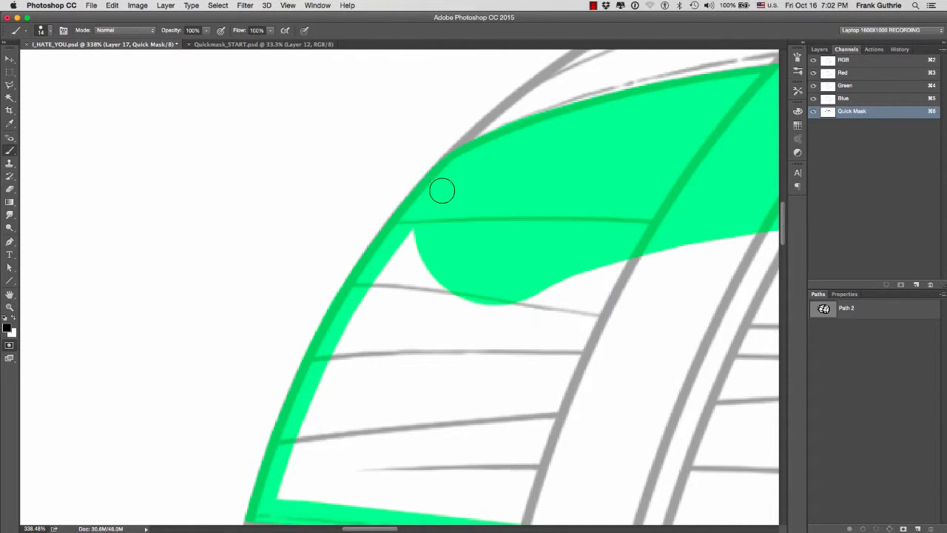
View the Quick Mask channel alone by hiding the composite image, and show the artwork again.
mouse_move(434, 247)
left_mouse_down()
mouse_move(385, 140)
mouse_move(359, 123)
mouse_move(371, 133)
mouse_move(363, 152)
mouse_move(293, 197)
mouse_move(433, 159)
left_mouse_up()
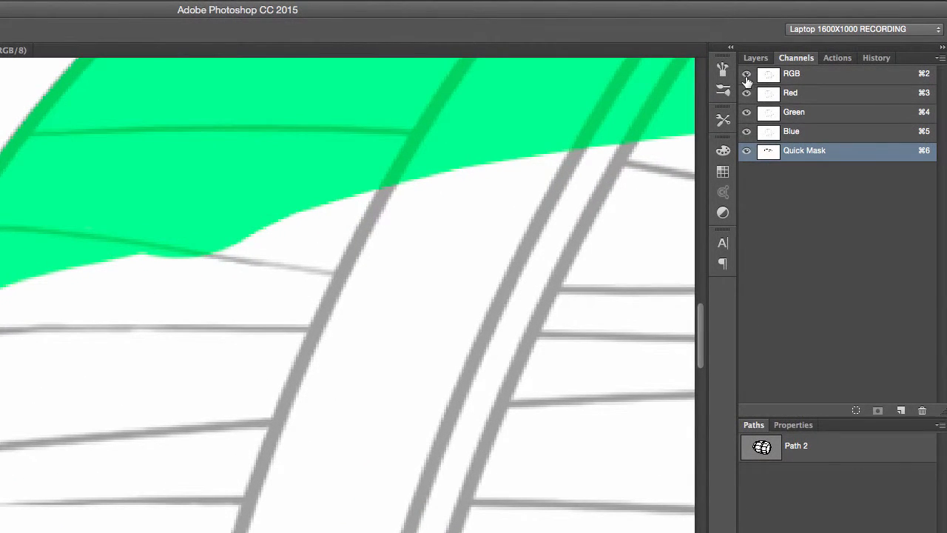
left_click(746, 75)
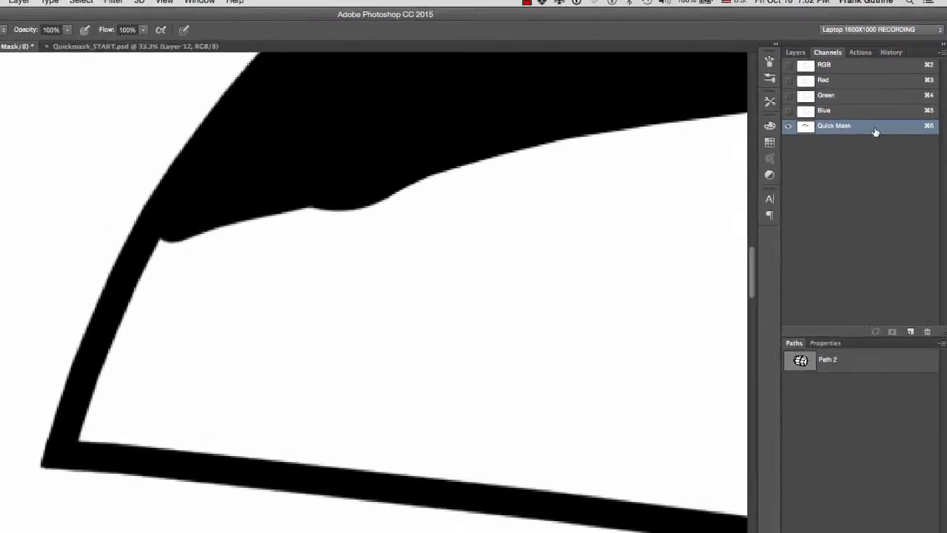
left_click(813, 61)
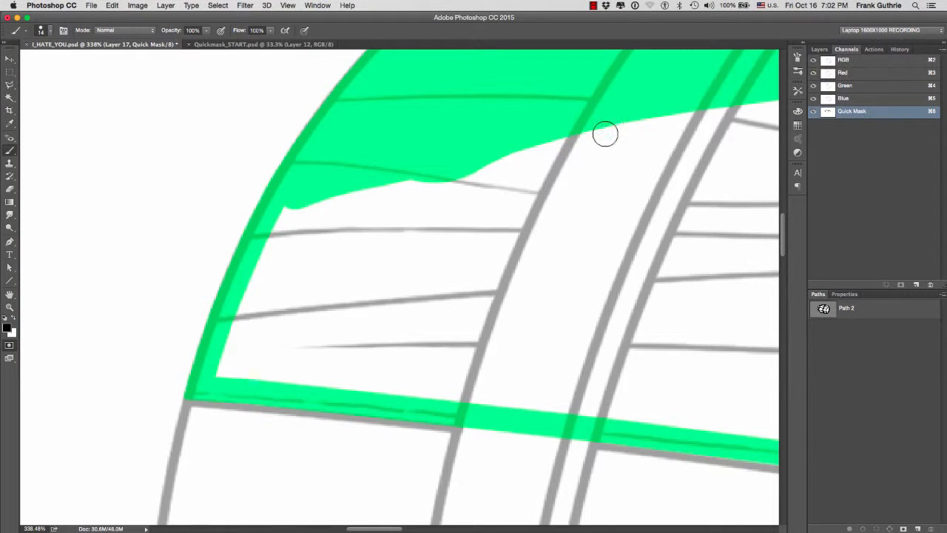
Fill the plank's interior with mask inside the painted outline, from the back edge across both hoops to the front rim.
left_click_drag(292, 205, 220, 368)
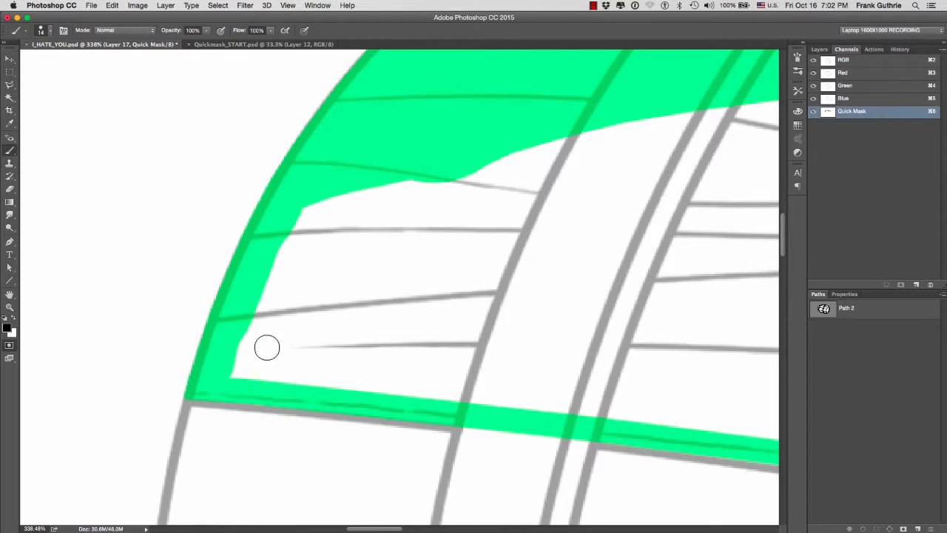
key("super+minus")
key("super+minus")
key("super+minus")
key("super+minus")
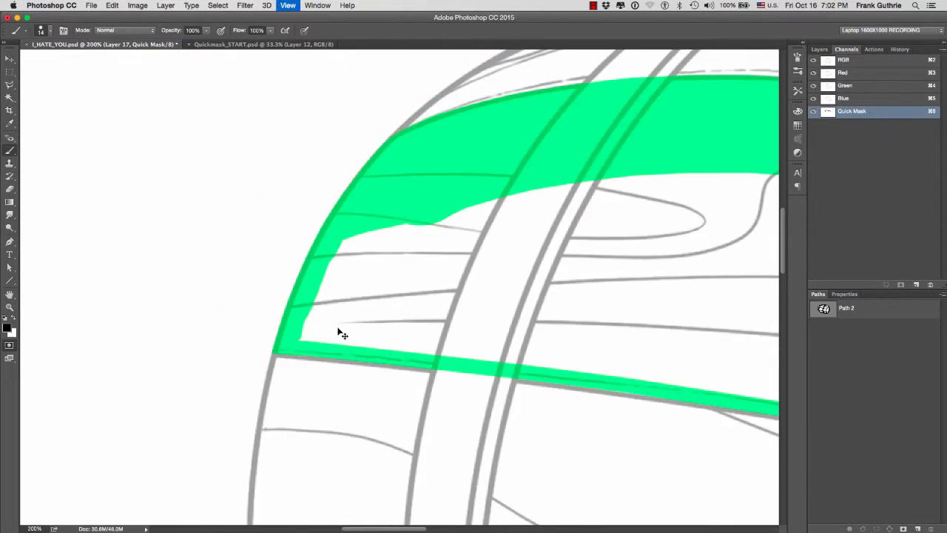
mouse_move(434, 282)
left_mouse_down()
mouse_move(336, 241)
mouse_move(305, 249)
mouse_move(274, 238)
mouse_move(259, 262)
left_mouse_up()
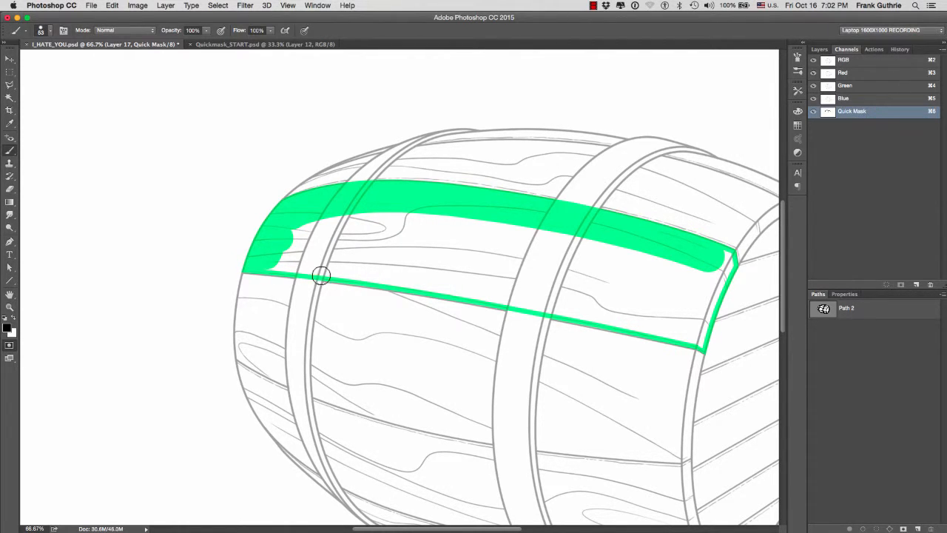
left_click(332, 271, "shift")
left_click(507, 298, "shift")
left_click_drag(417, 256, 442, 256)
mouse_move(299, 238)
left_mouse_down()
mouse_move(423, 233)
mouse_move(673, 271)
mouse_move(616, 287)
mouse_move(461, 256)
mouse_move(672, 300)
mouse_move(498, 255)
left_mouse_up()
left_click(508, 306, "super")
mouse_move(481, 294)
left_mouse_down()
mouse_move(538, 311)
mouse_move(544, 321)
mouse_move(574, 218)
mouse_move(609, 150)
mouse_move(604, 130)
mouse_move(590, 137)
mouse_move(533, 281)
left_mouse_up()
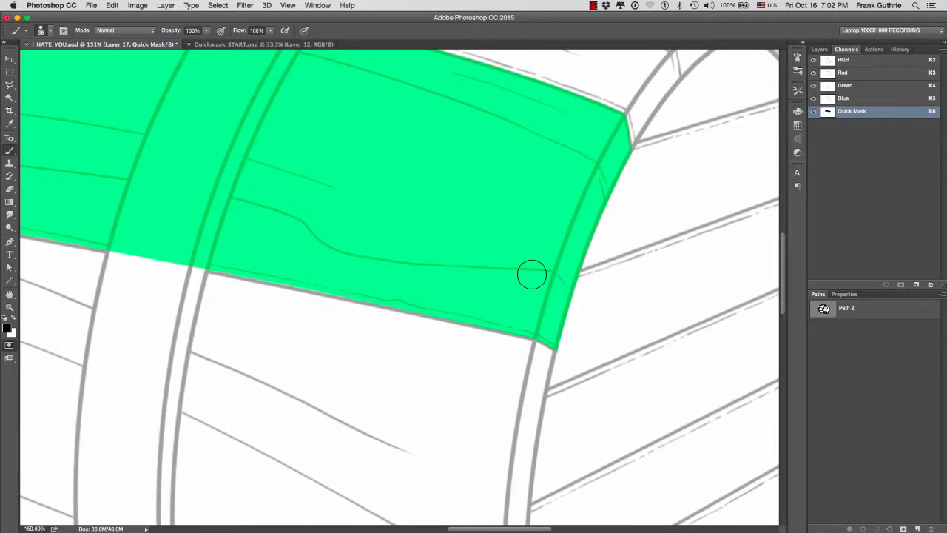
Exit Quick Mask mode and save the resulting plank selection as an alpha channel.
key("super+minus")
key("super+minus")
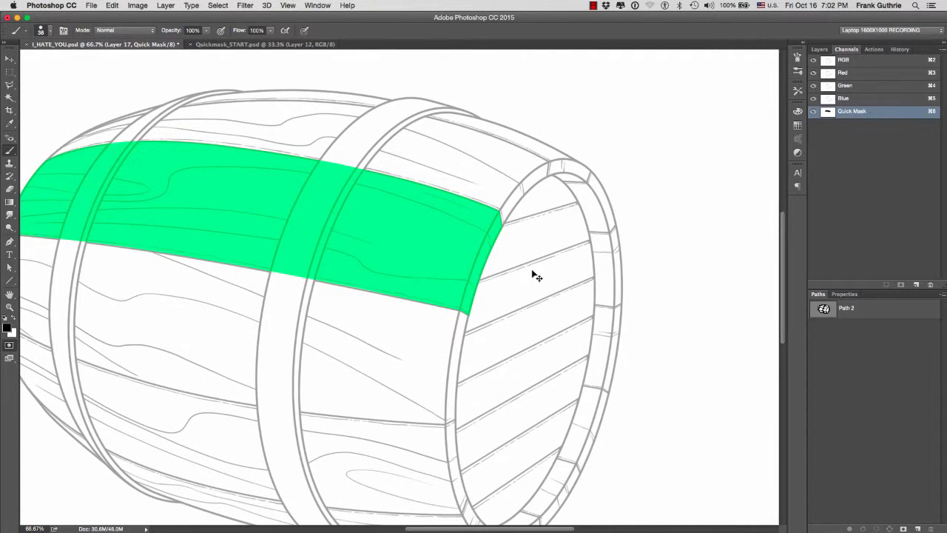
key("super+minus")
left_click_drag(482, 212, 572, 164)
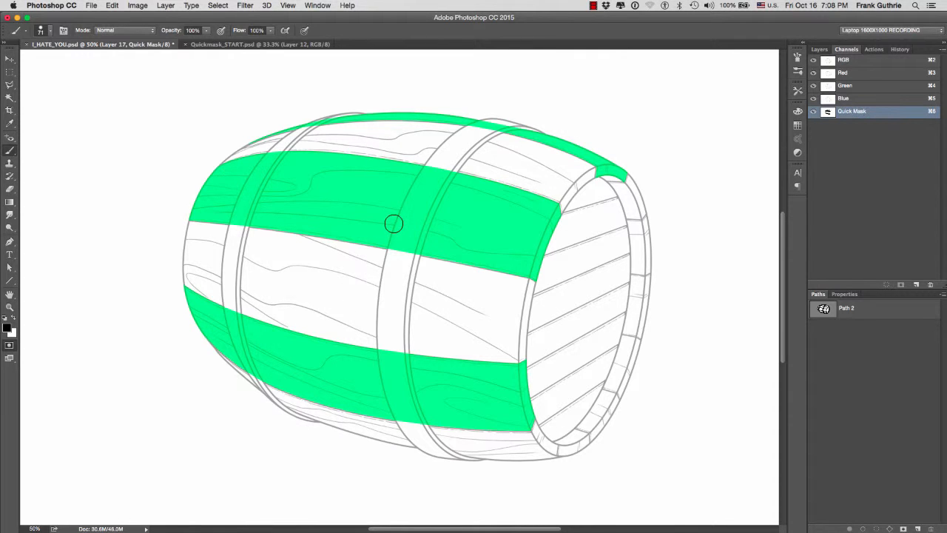
key("q")
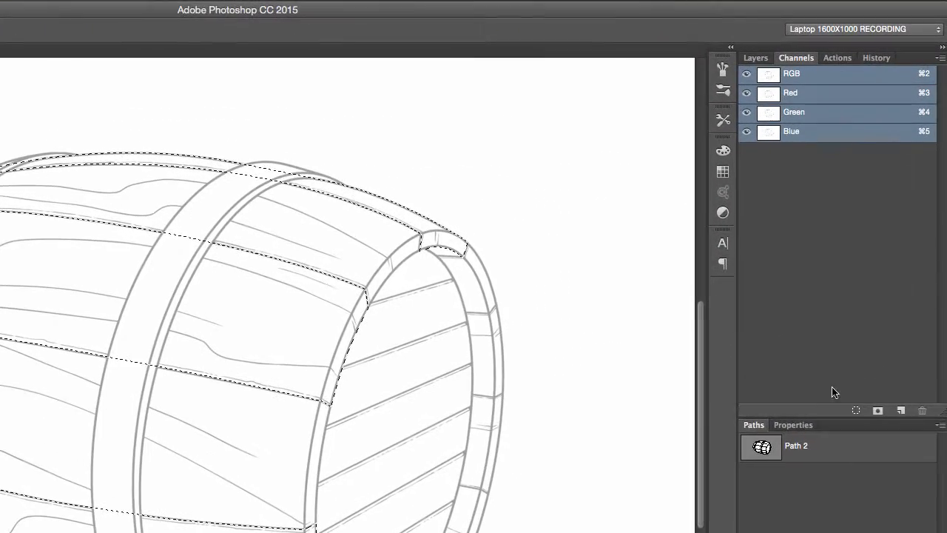
left_click(877, 411)
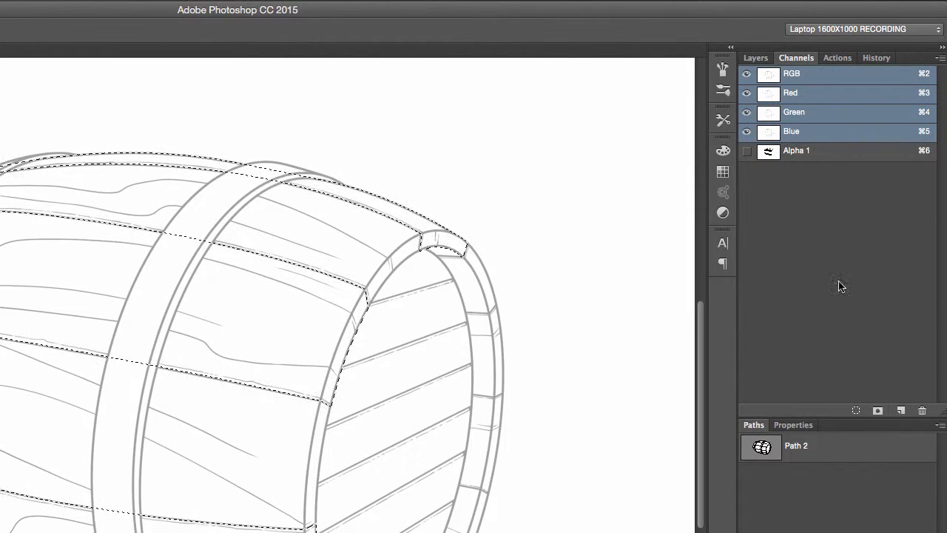
Display the saved alpha channel, clear the selection, and show the composite artwork together with the channel's overlay.
left_click(782, 161)
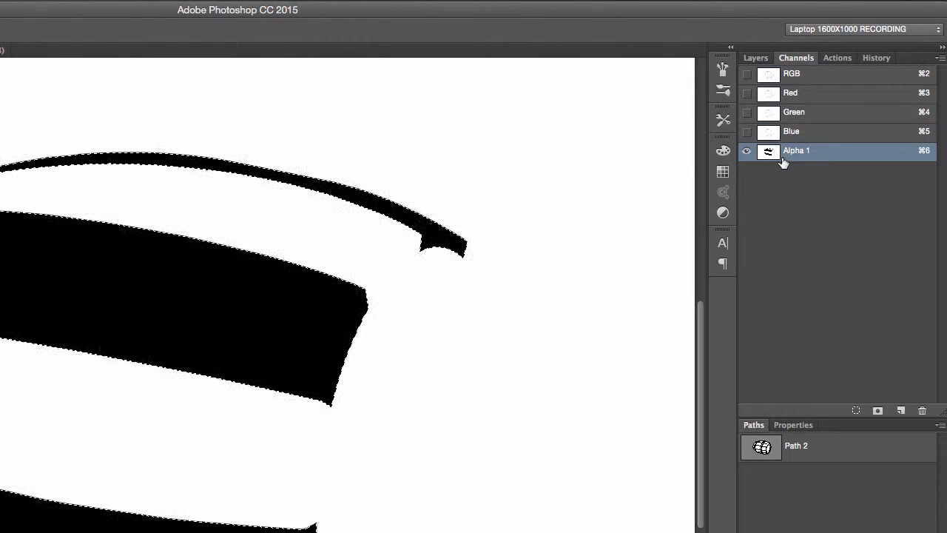
key("super+d")
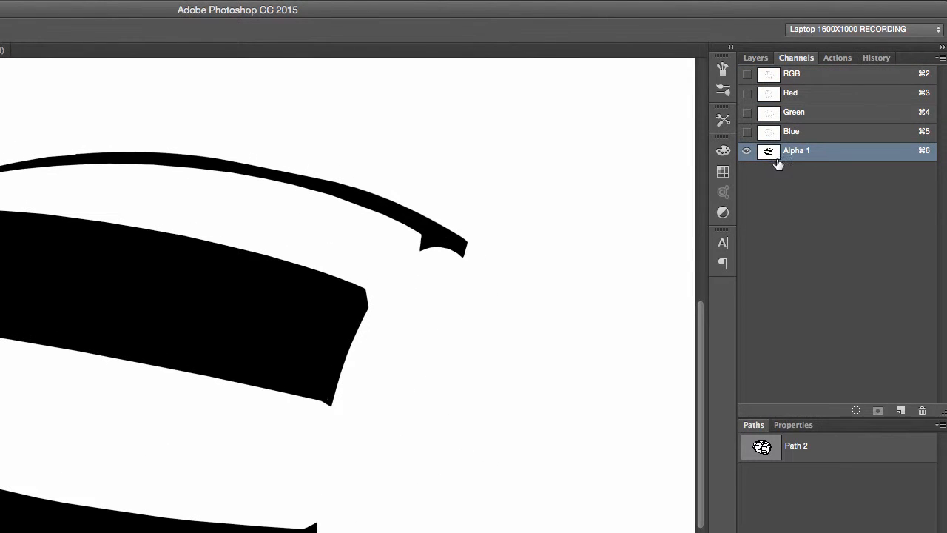
left_click(747, 74)
Rename the alpha channel Planks_01 and set its overlay to magenta ff00d8 at 35% opacity.
double_click(768, 153)
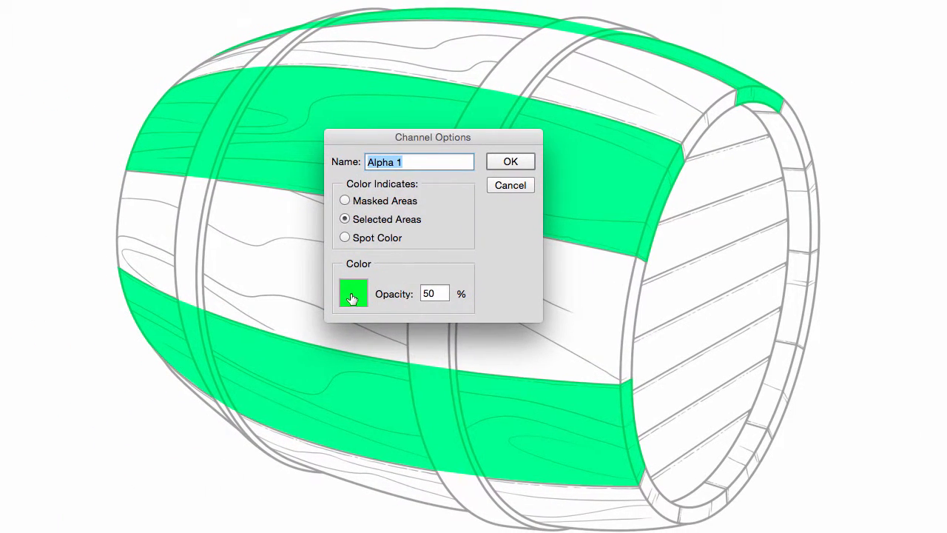
left_click(351, 299)
left_click(470, 162)
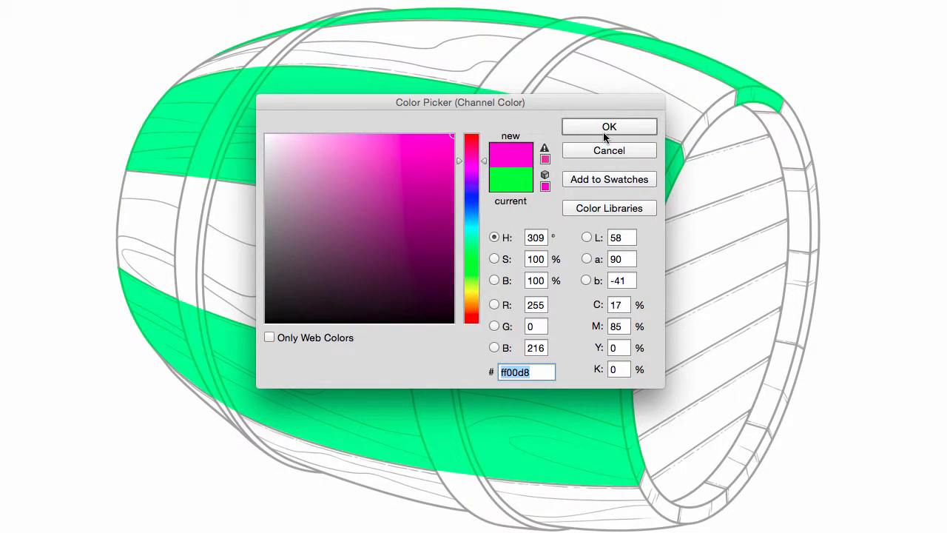
left_click(605, 131)
left_click_drag(440, 294, 414, 292)
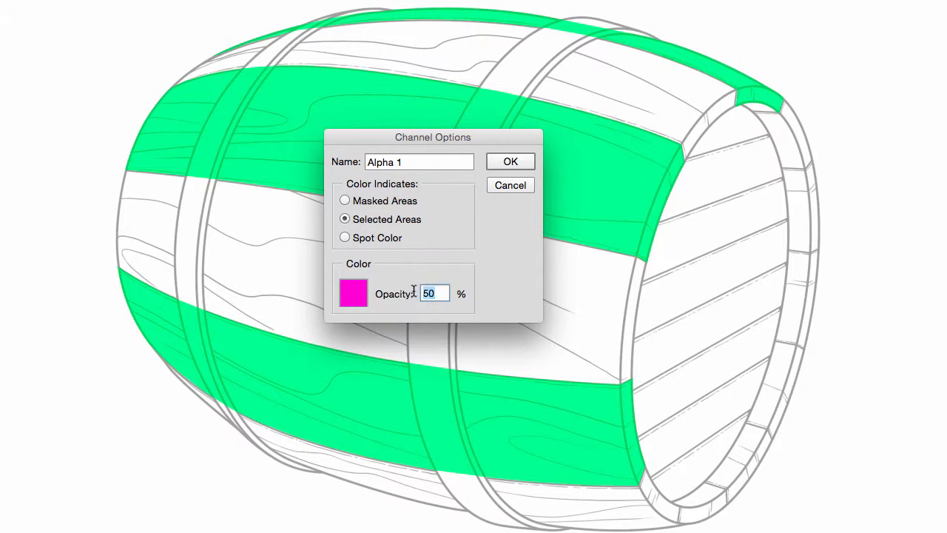
type("35")
left_click_drag(425, 156, 279, 162)
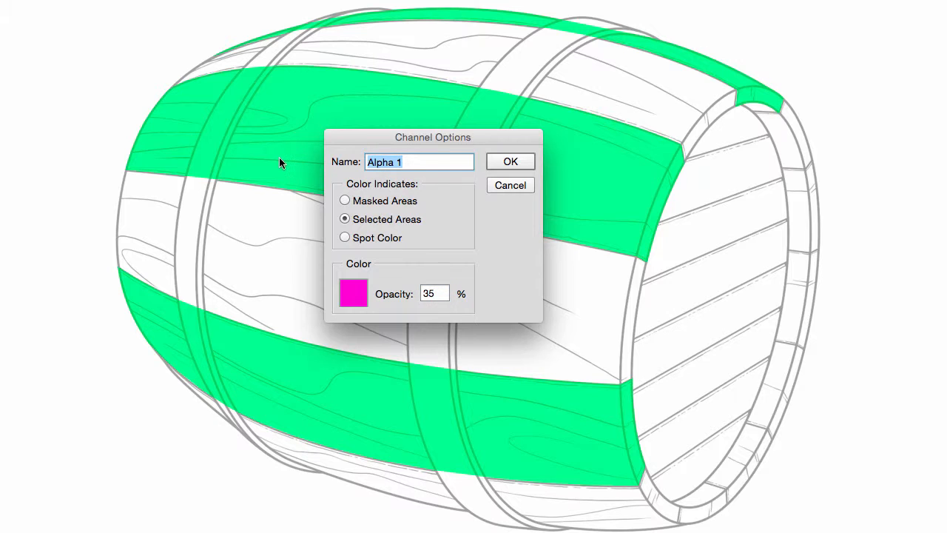
type("Planks_01")
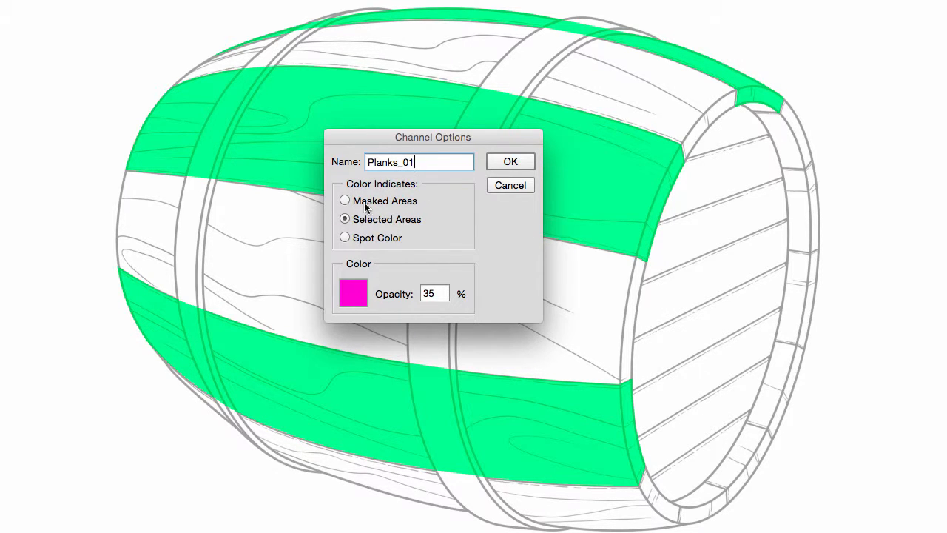
left_click(509, 162)
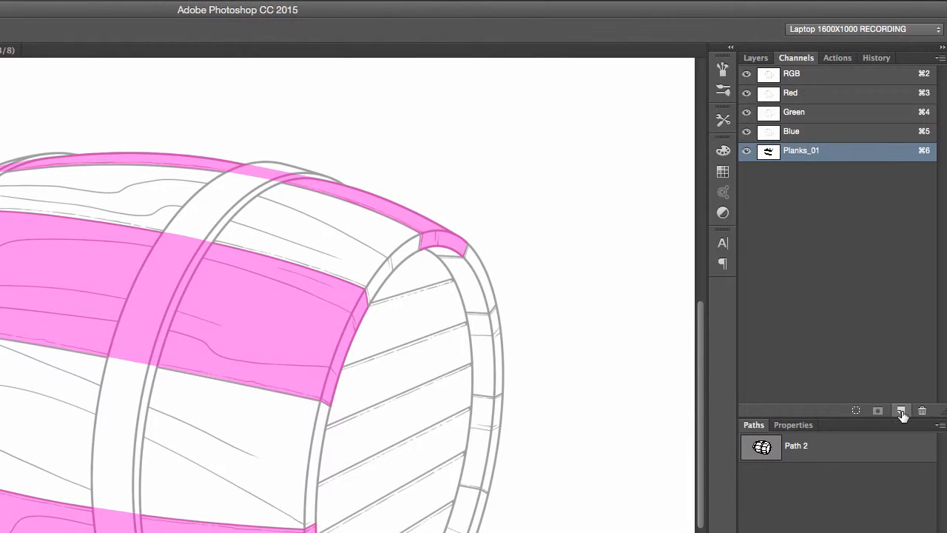
Create a new empty alpha channel and make the composite artwork visible beneath it.
left_click(901, 411)
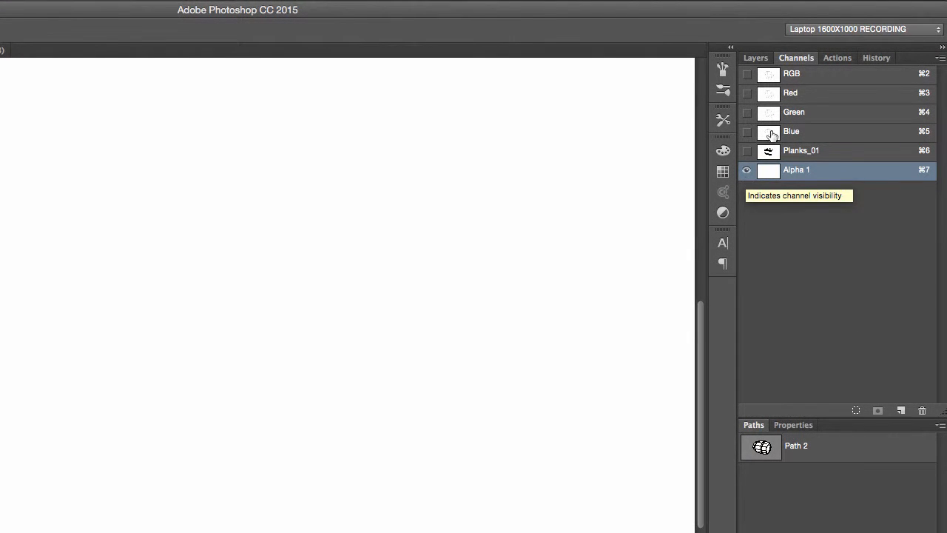
left_click(746, 74)
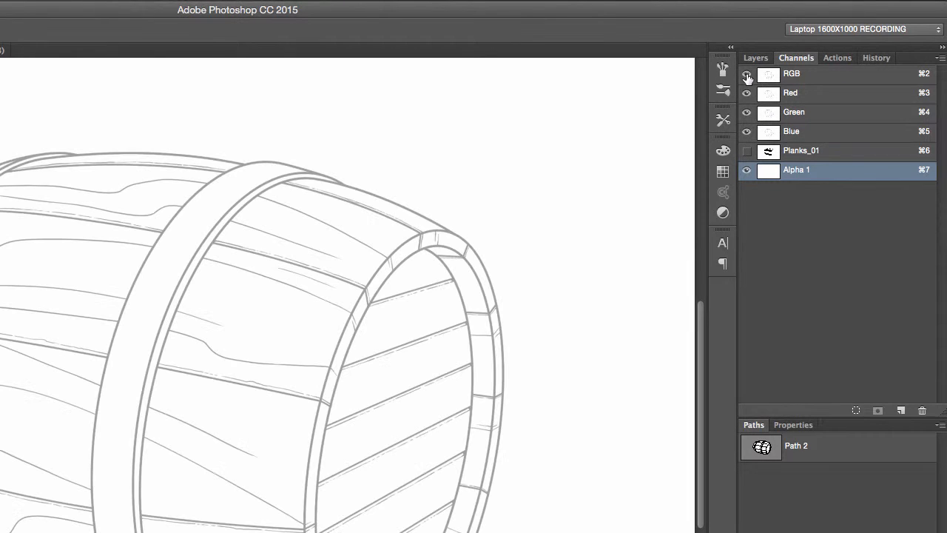
Show the Planks_01 overlay and load that channel as a selection, and clear the selection with the Alpha 1 channel active.
left_click(747, 152)
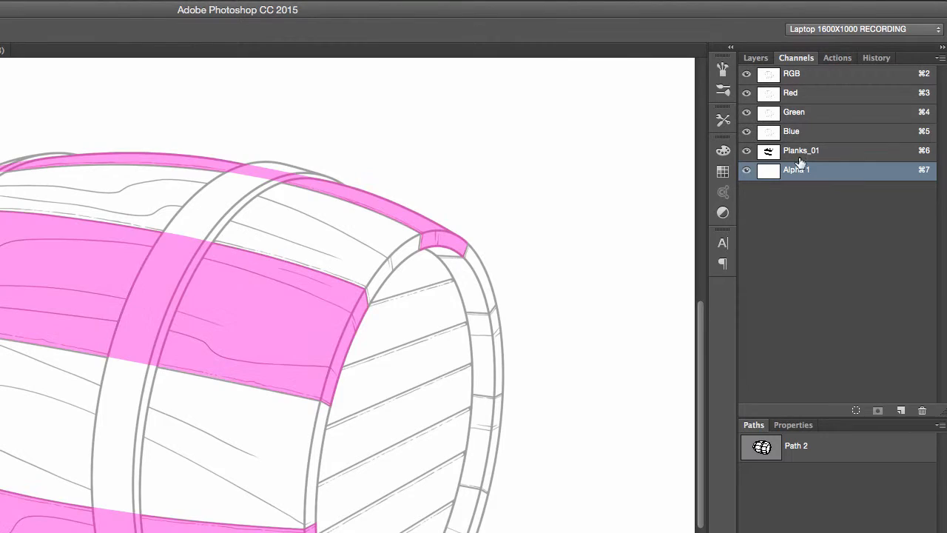
left_click(835, 153)
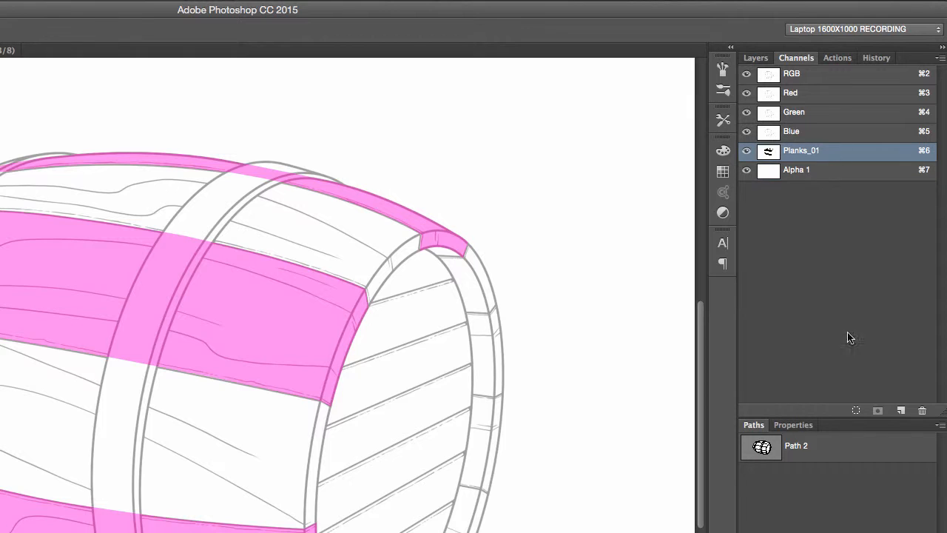
left_click(856, 411)
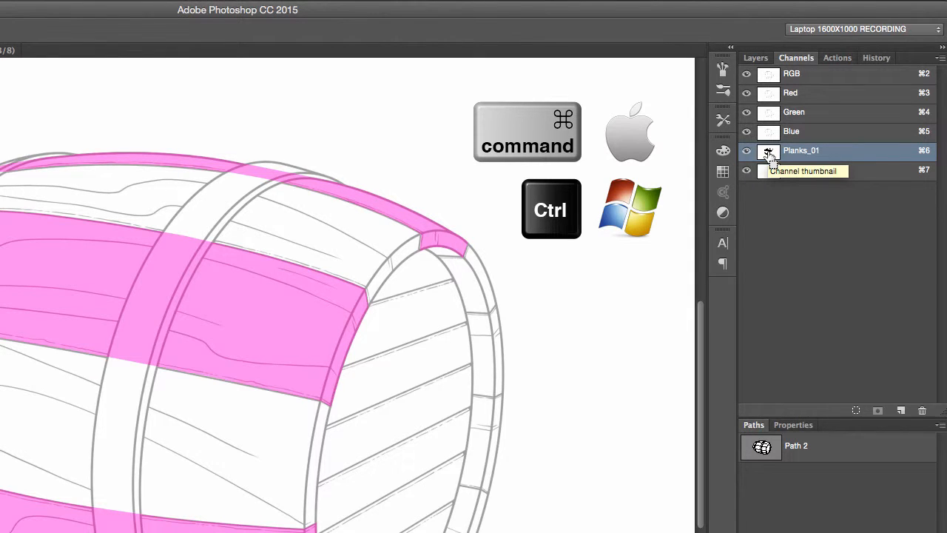
left_click(769, 154, "super")
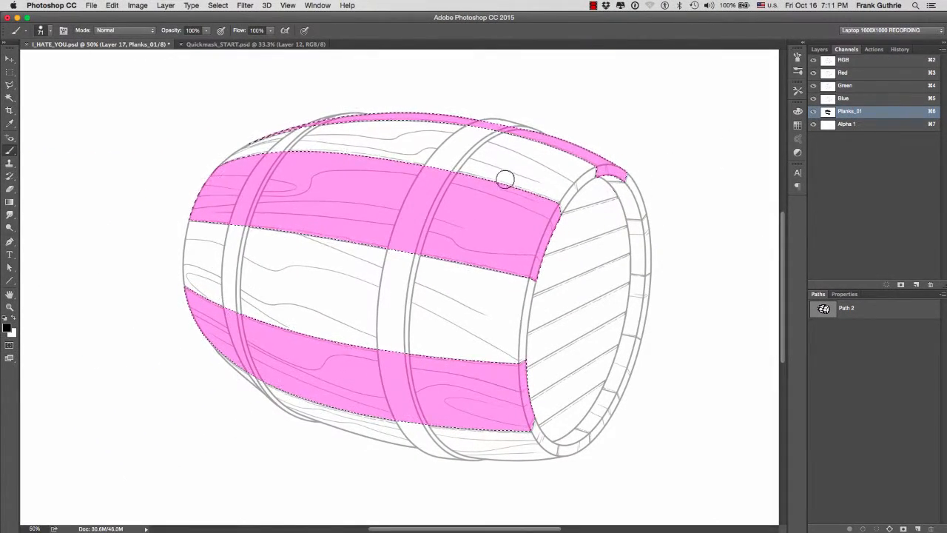
left_click(868, 126)
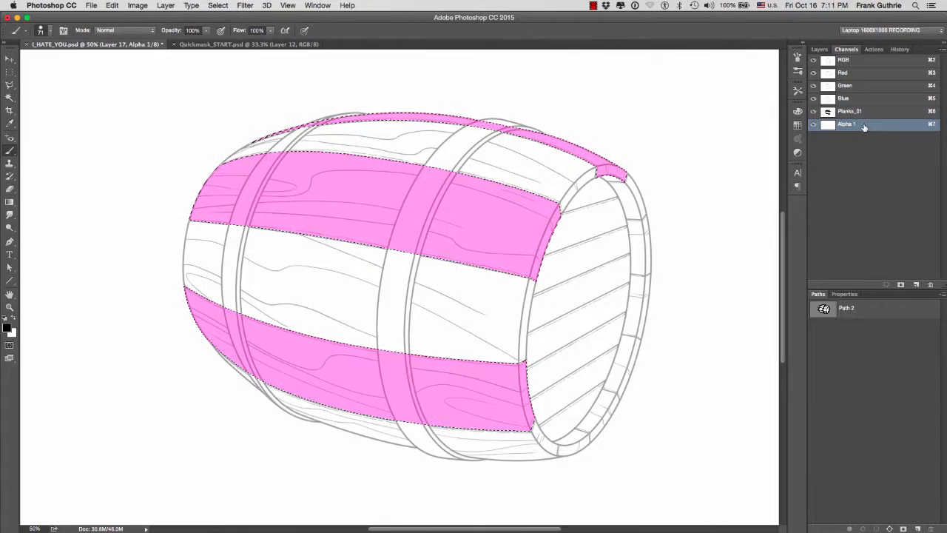
key("super+d")
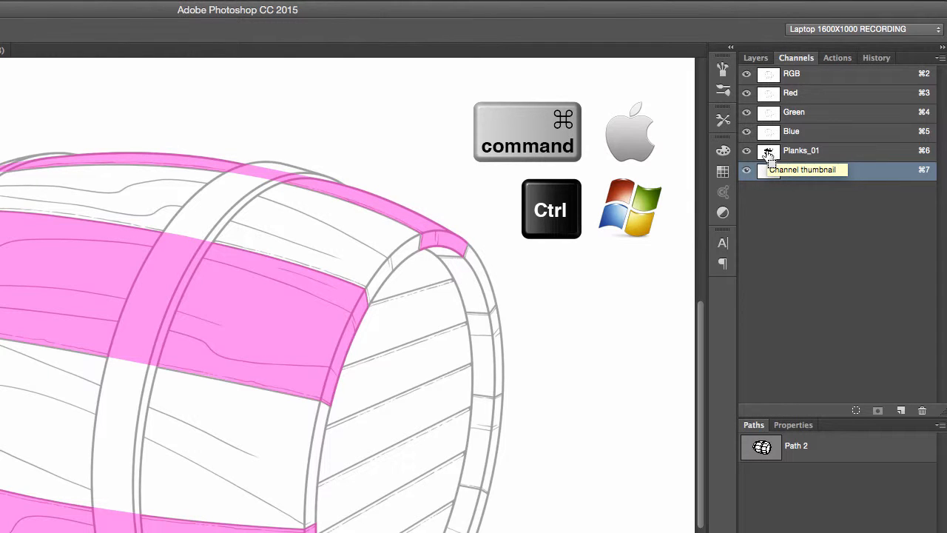
Load Planks_01 as a selection while Alpha 1 is active, and hide the Planks_01 overlay.
left_click(768, 153, "super")
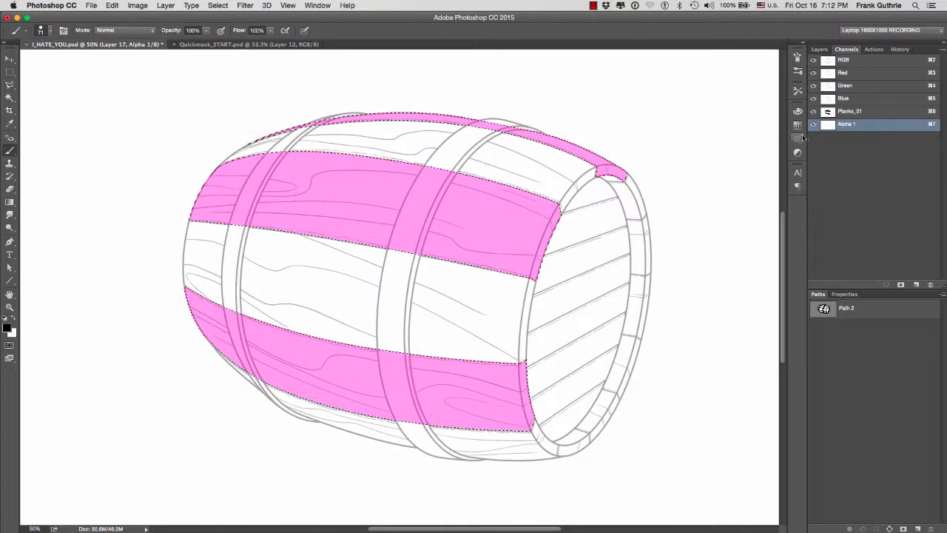
left_click(814, 111)
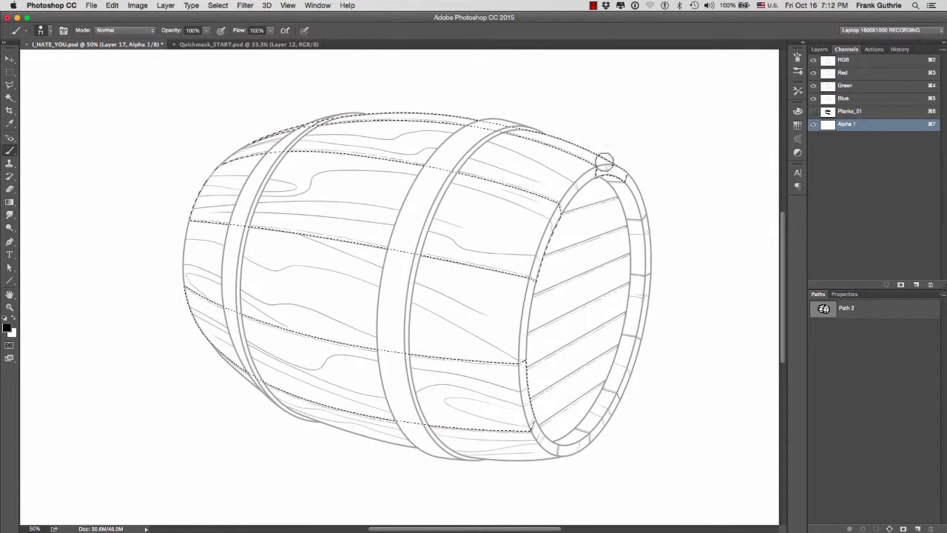
Try painting the upper plank inside the loaded selection on Alpha 1 and deselecting, and undo both.
left_click_drag(416, 166, 305, 234)
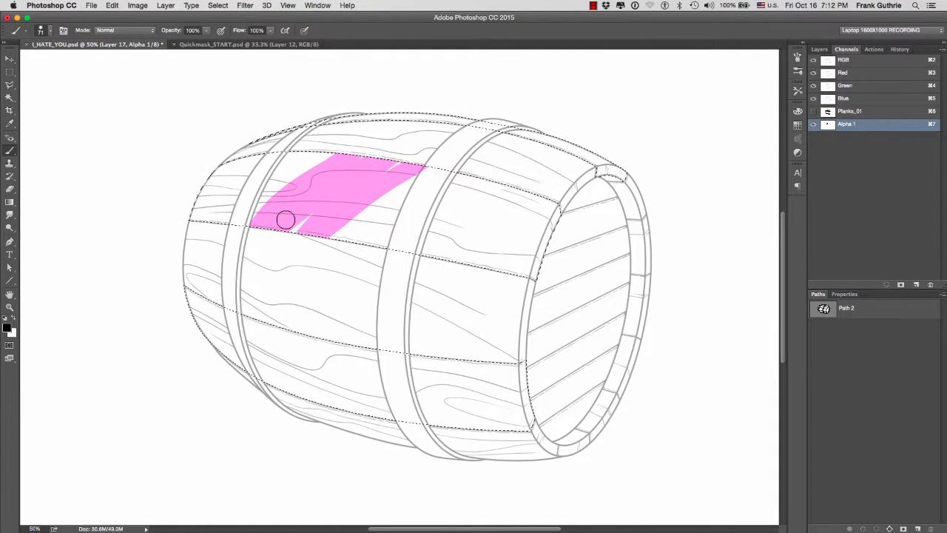
key("super+d")
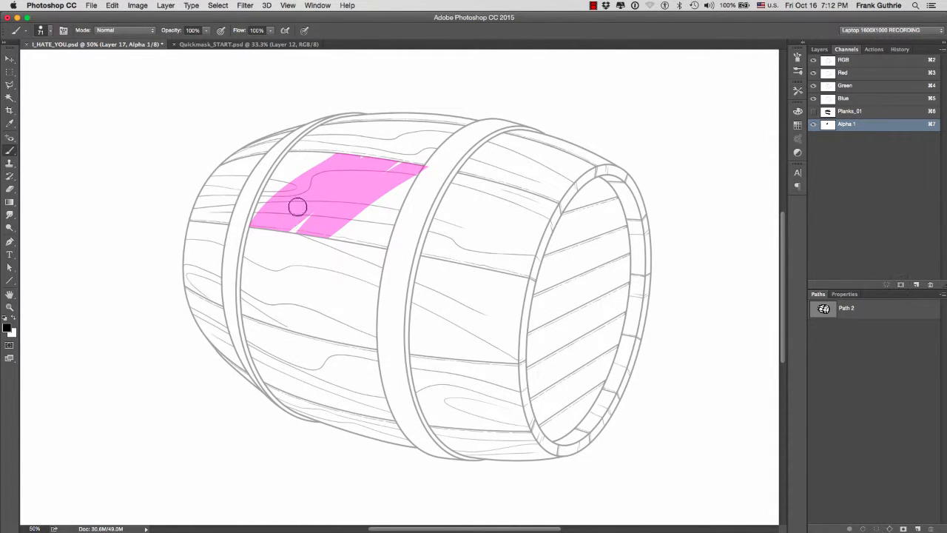
key("alt+super+z")
key("alt+super+z")
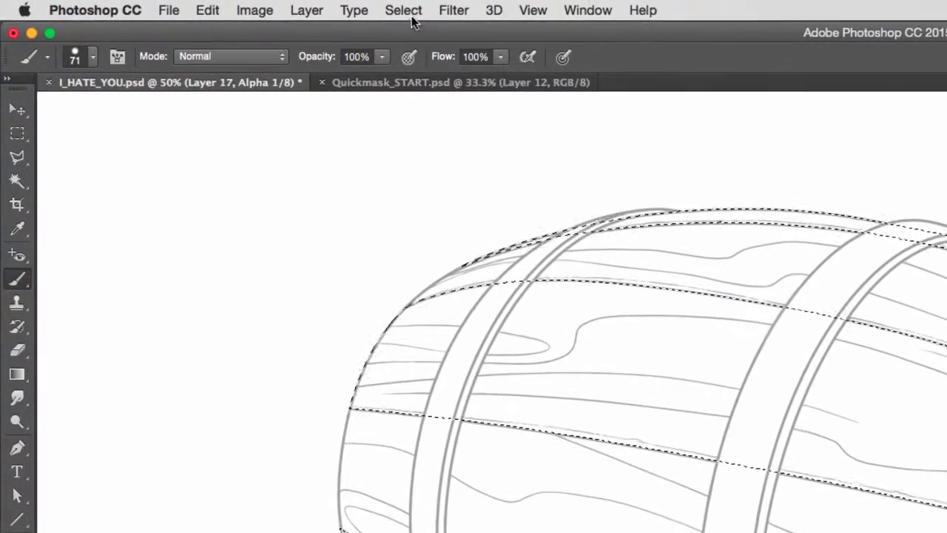
Invert the Planks_01 selection and paint the remaining alternating barrel planks into the Alpha 1 channel.
left_click(219, 5)
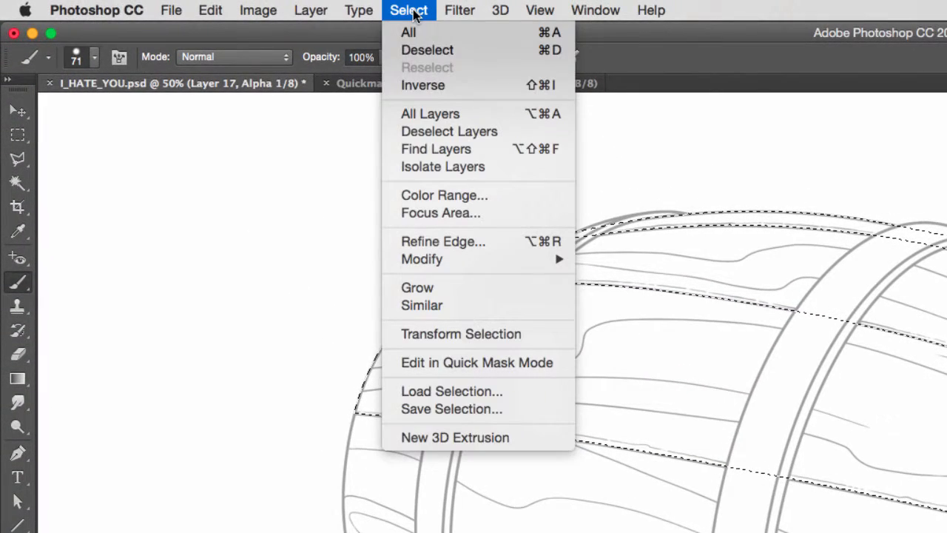
left_click(434, 87)
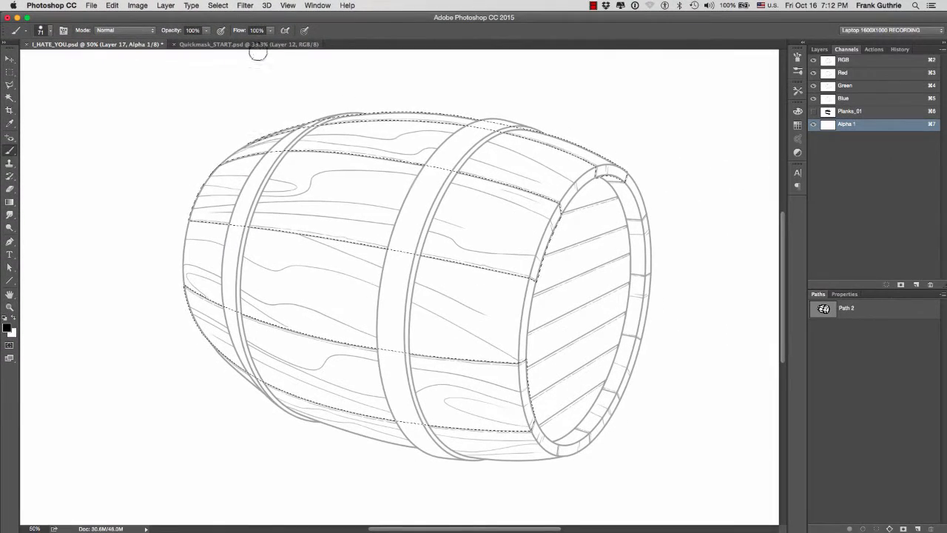
mouse_move(461, 154)
left_mouse_down()
mouse_move(275, 157)
mouse_move(339, 132)
mouse_move(412, 126)
mouse_move(539, 146)
mouse_move(350, 137)
mouse_move(519, 175)
mouse_move(395, 154)
left_mouse_up()
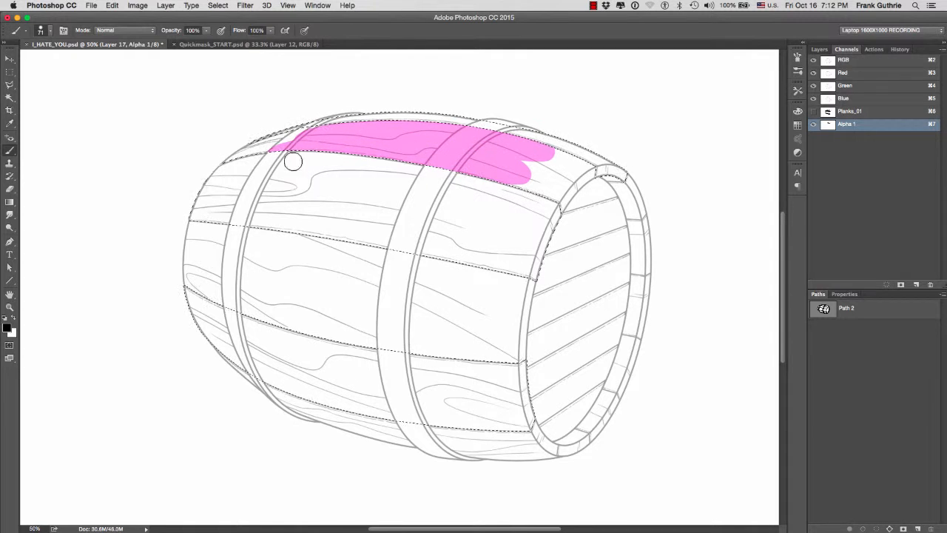
left_click_drag(218, 127, 280, 130)
mouse_move(480, 250)
left_mouse_down()
mouse_move(389, 268)
mouse_move(258, 321)
mouse_move(353, 248)
mouse_move(416, 218)
mouse_move(577, 169)
mouse_move(705, 148)
left_mouse_up()
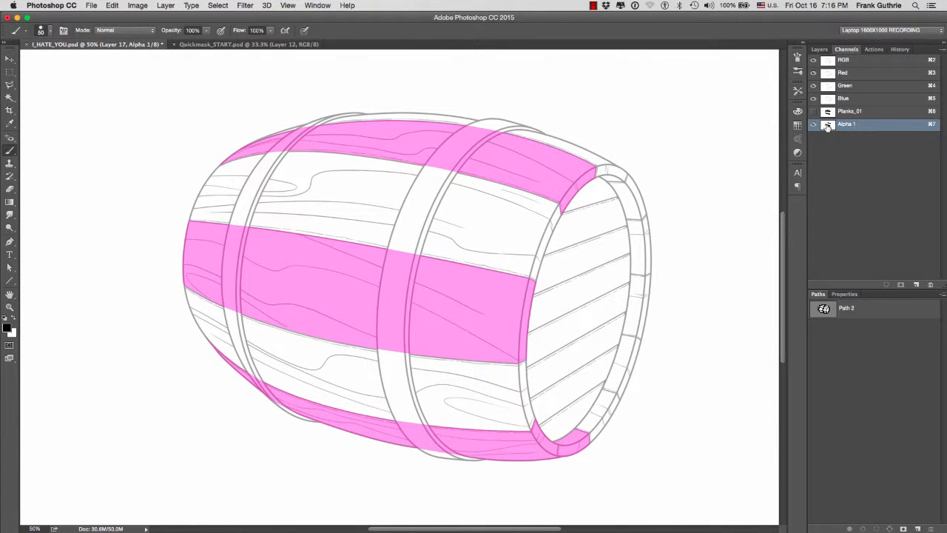
Set the Alpha 1 channel's overlay color to green 00ff36.
double_click(827, 125)
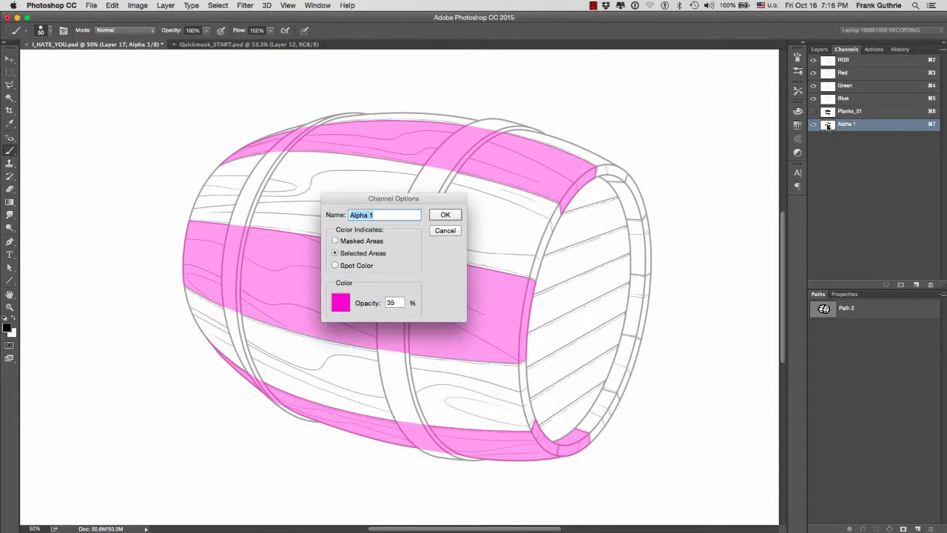
left_click(342, 305)
left_click_drag(418, 239, 418, 275)
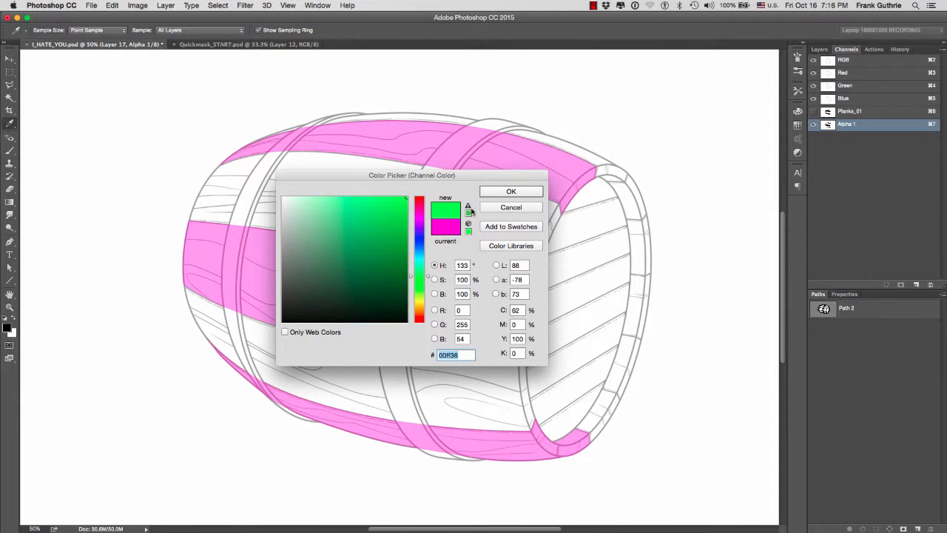
left_click(487, 194)
left_click(441, 221)
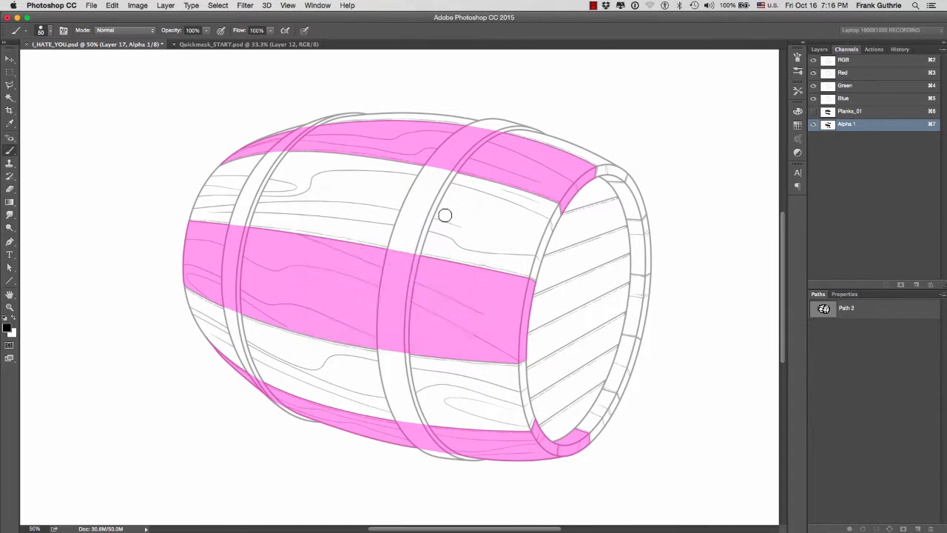
Show the Planks_01 overlay alongside the green planks, and load Planks_01 as a selection and invert it.
left_click(813, 112)
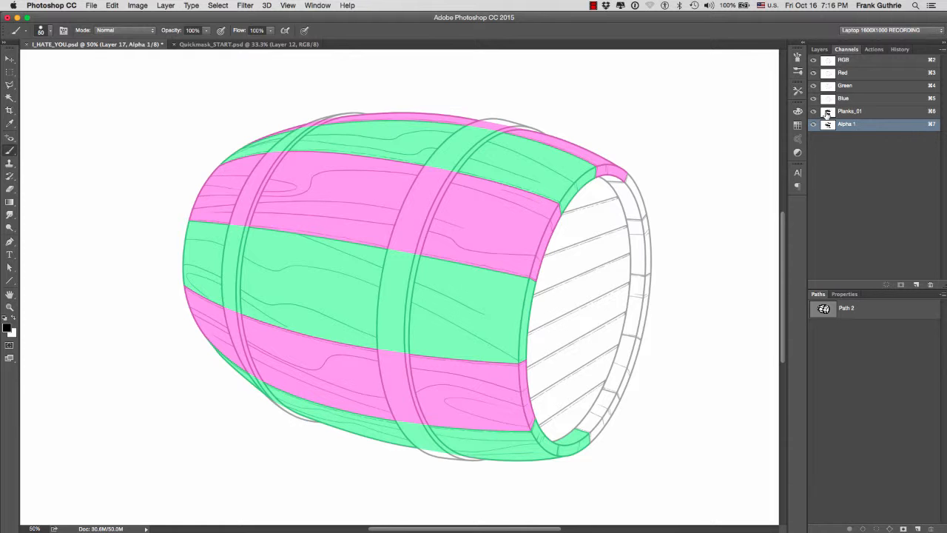
left_click(828, 113, "super")
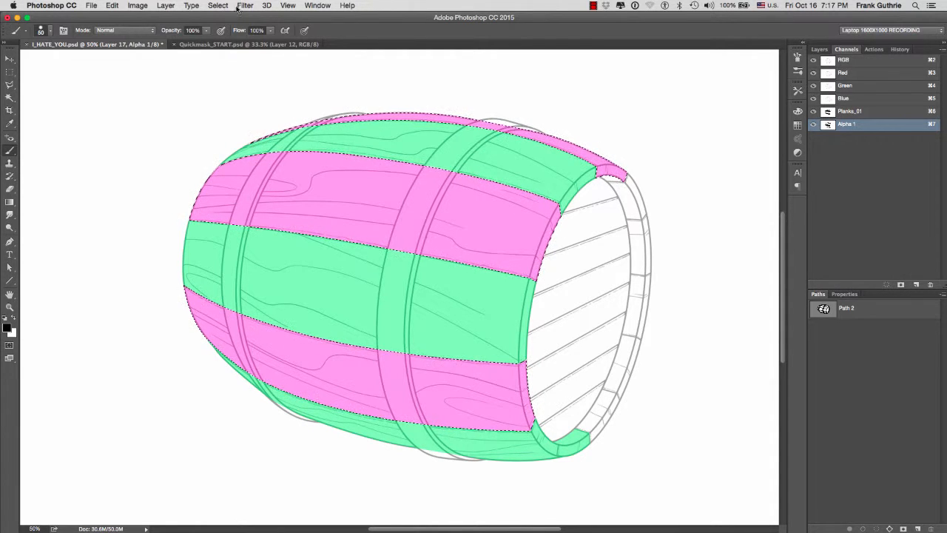
left_click(218, 6)
left_click(225, 45)
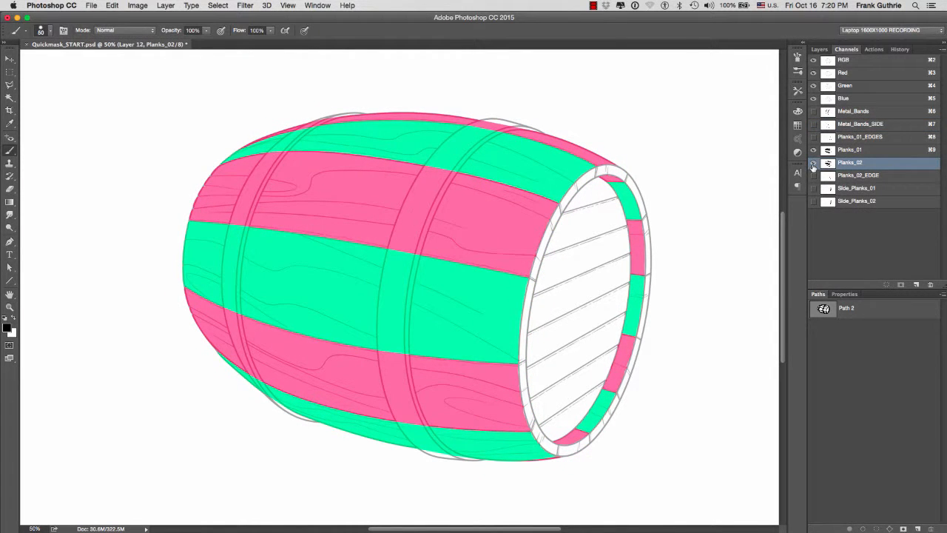
Show the overlays of all remaining alpha channels in Quickmask_START.psd, including the plank edges, side planks, and metal bands.
left_click(814, 176)
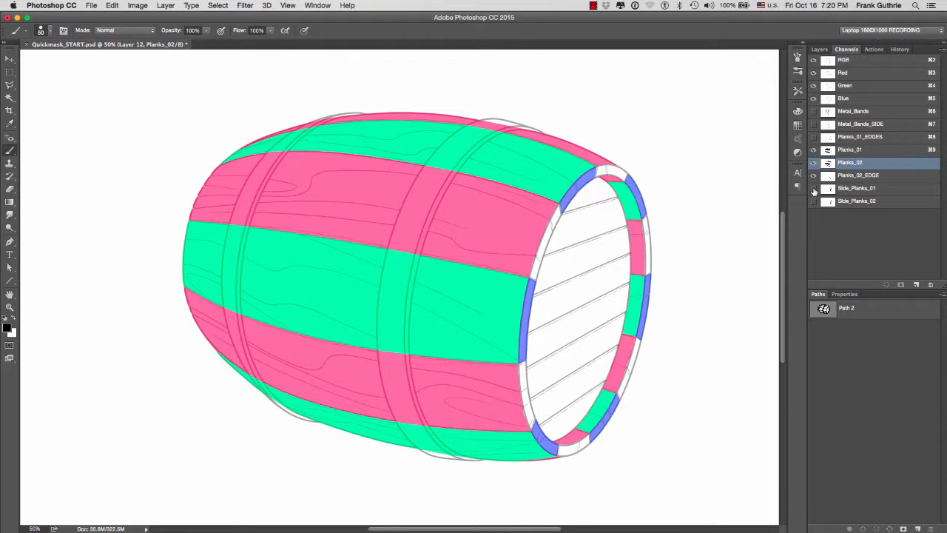
left_click(814, 188)
left_click_drag(815, 201, 814, 75)
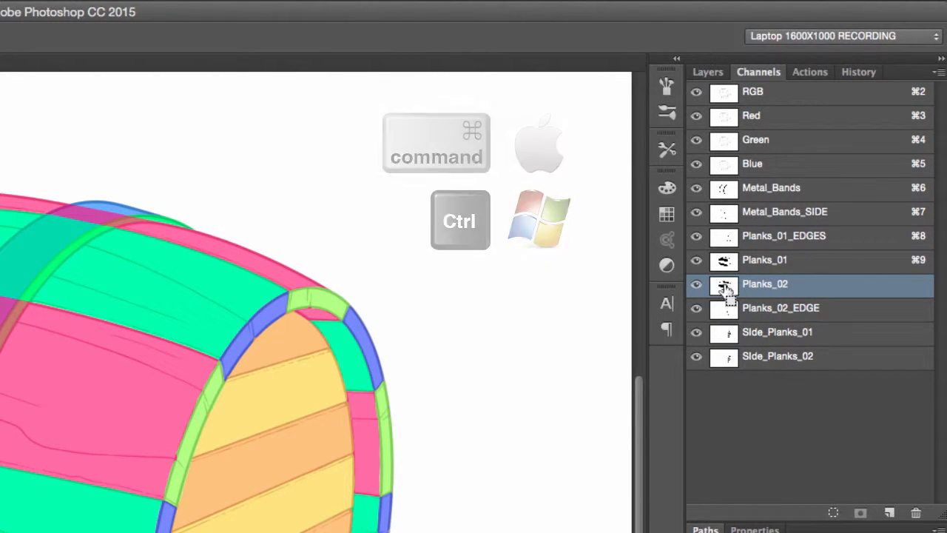
Load the alpha channels as selections one after another: Planks_02, Planks_01, the metal bands, Planks_02_EDGE, and both side plank channels.
left_click(725, 288, "super")
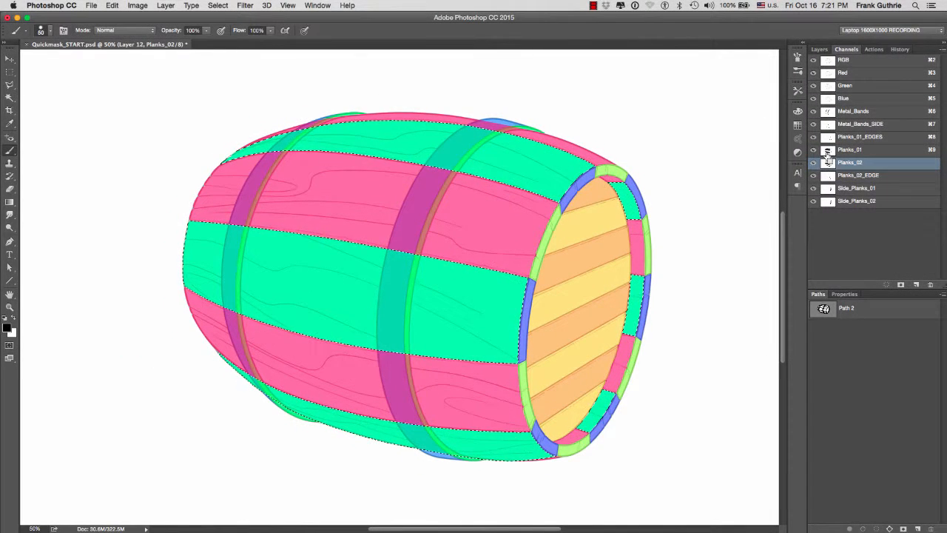
left_click(828, 151, "super")
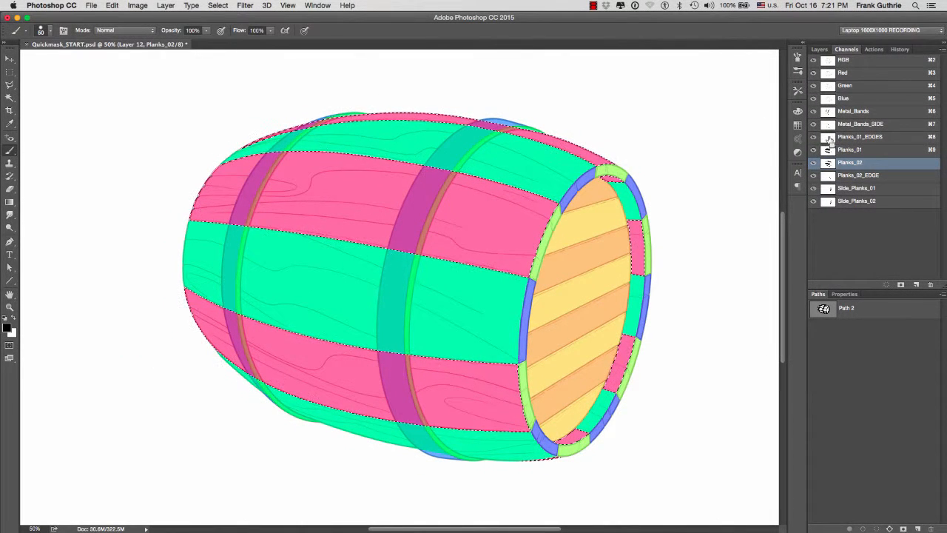
left_click(828, 114, "super")
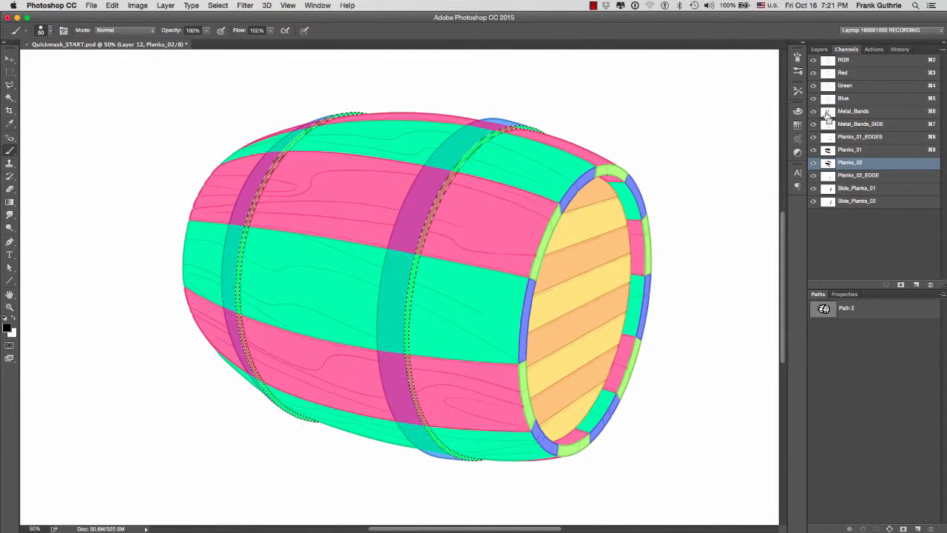
left_click(828, 177, "super")
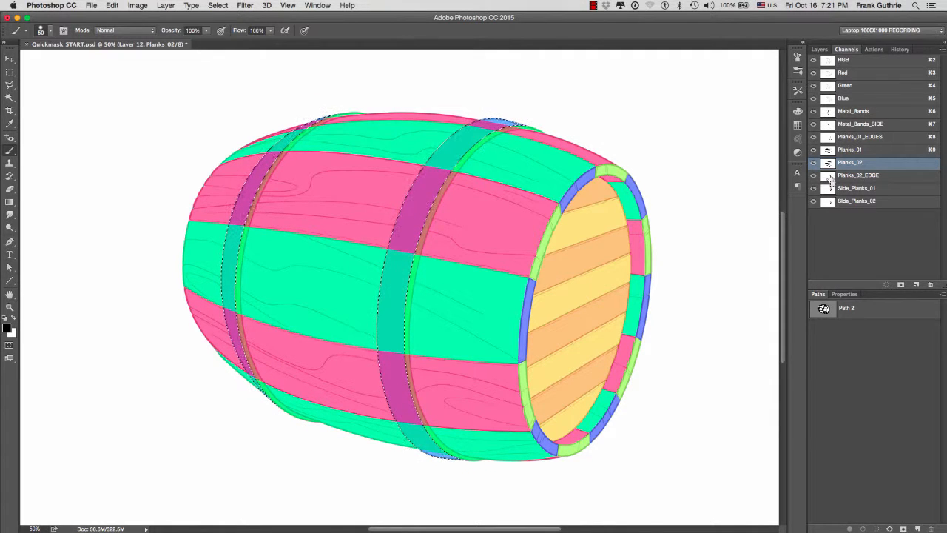
left_click(829, 189, "super")
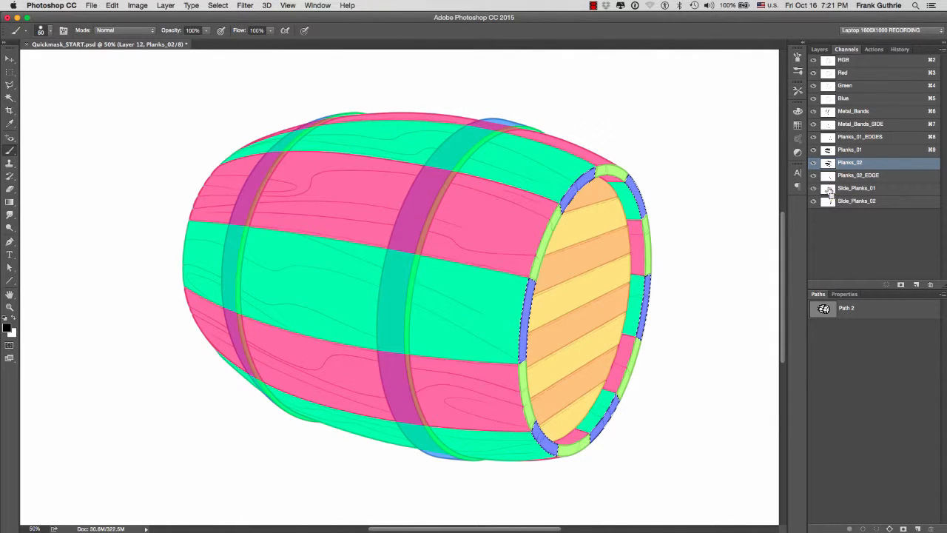
left_click(828, 202, "super")
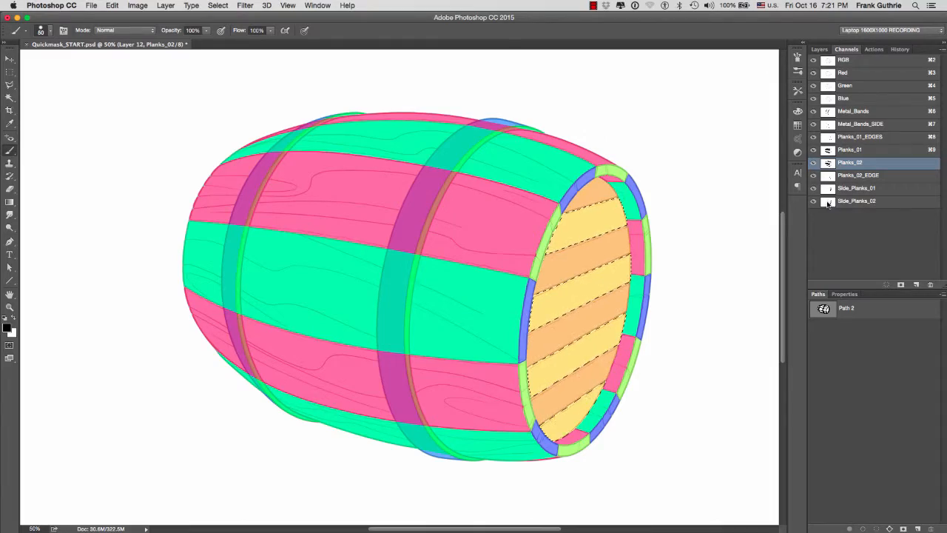